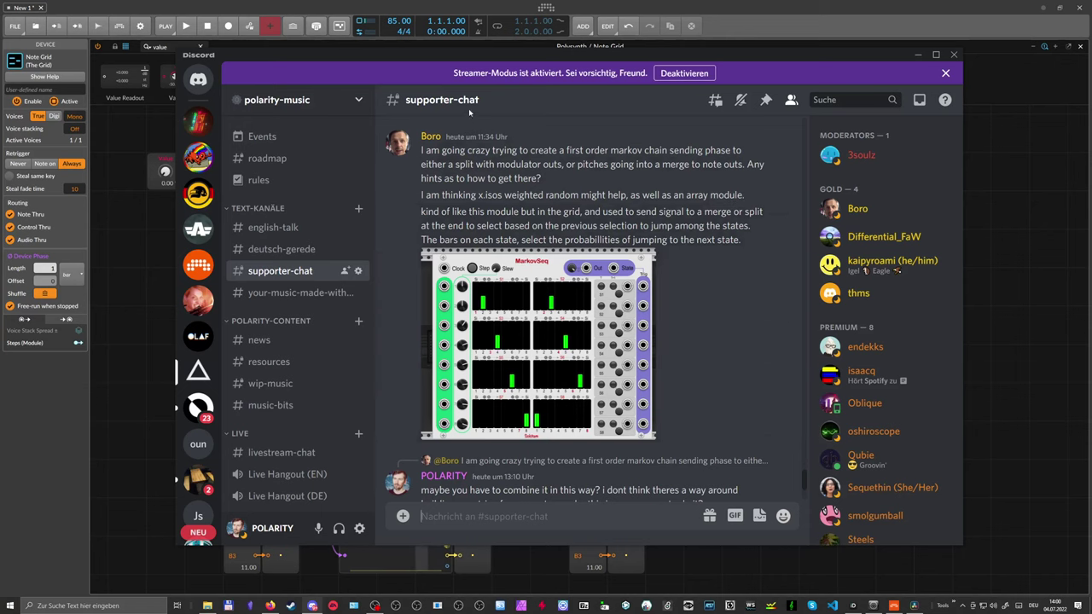
- Switch to Bitwig Studio and examine the Note Grid patch and its Polysynth device chain
{"action": "left_click", "coordinate": [439, 27]}
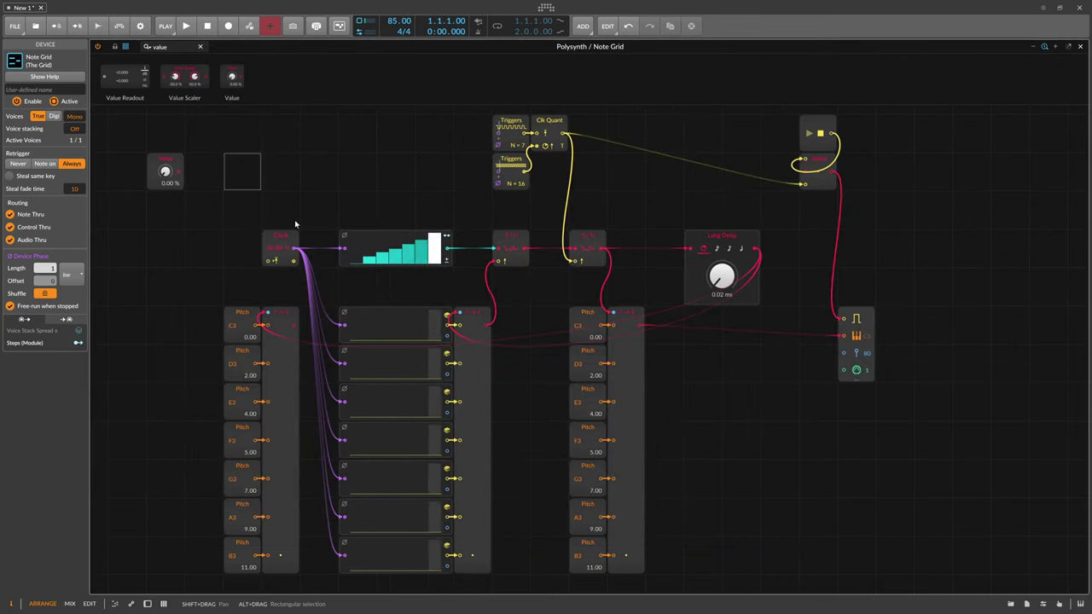
{"action": "left_click", "coordinate": [275, 236]}
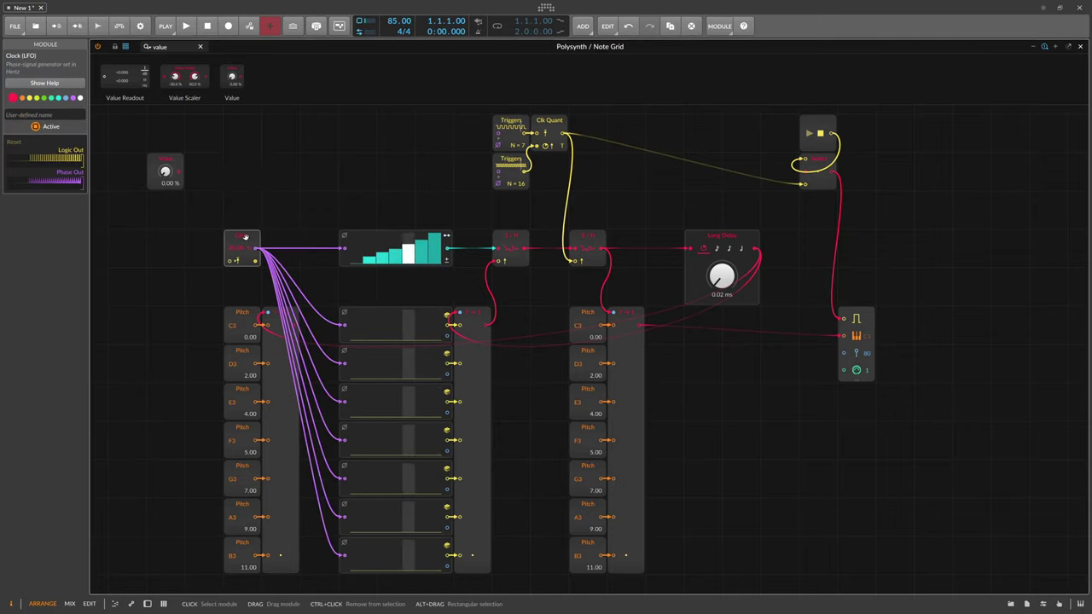
{"action": "left_click_drag", "start_coordinate": [294, 248], "coordinate": [310, 231]}
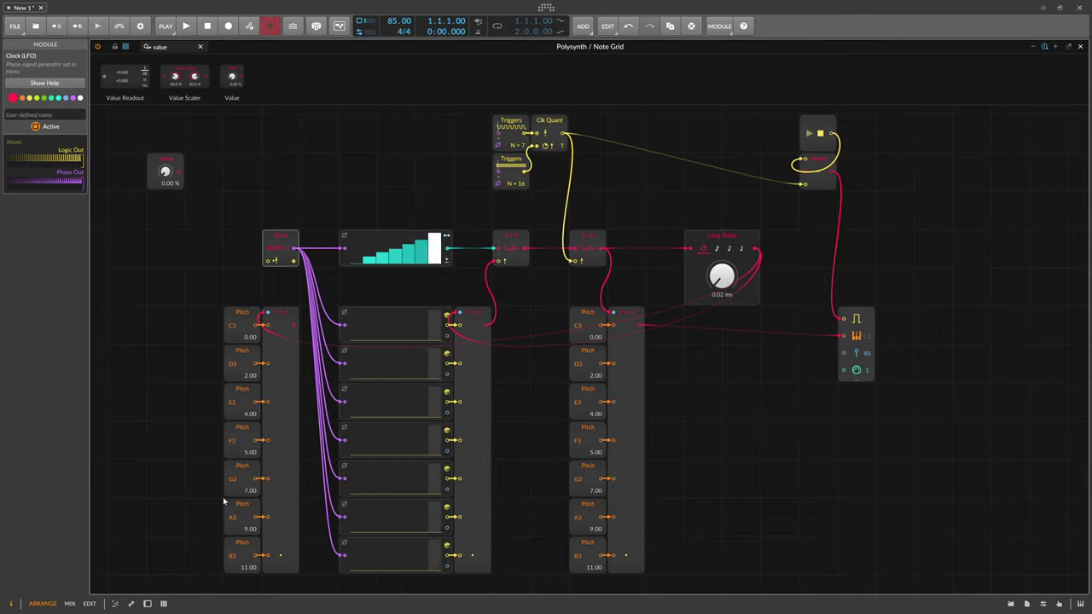
{"action": "left_click", "coordinate": [148, 603]}
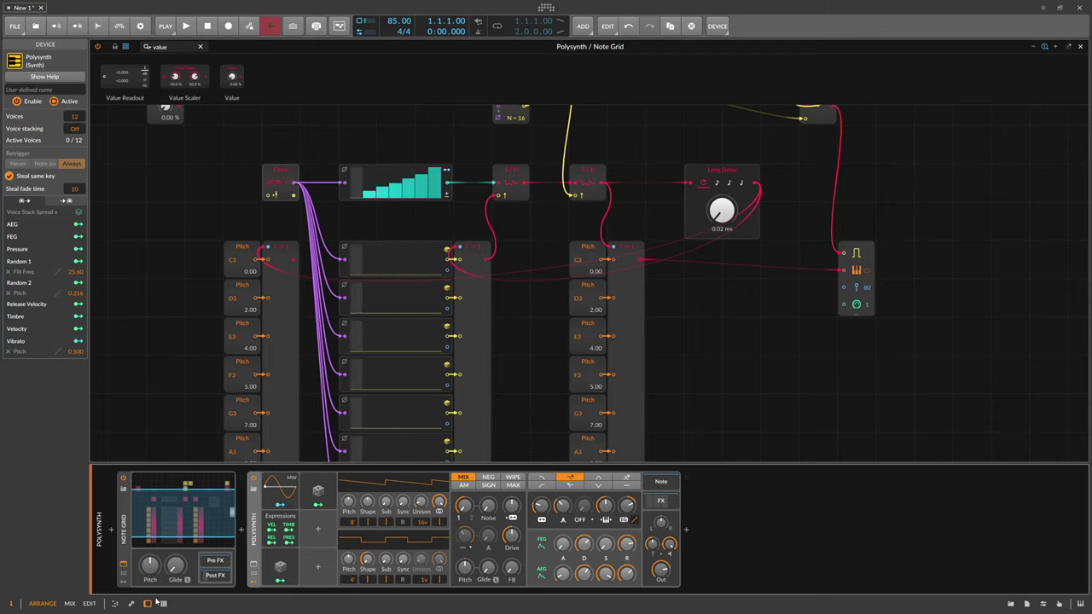
{"action": "key", "text": "d"}
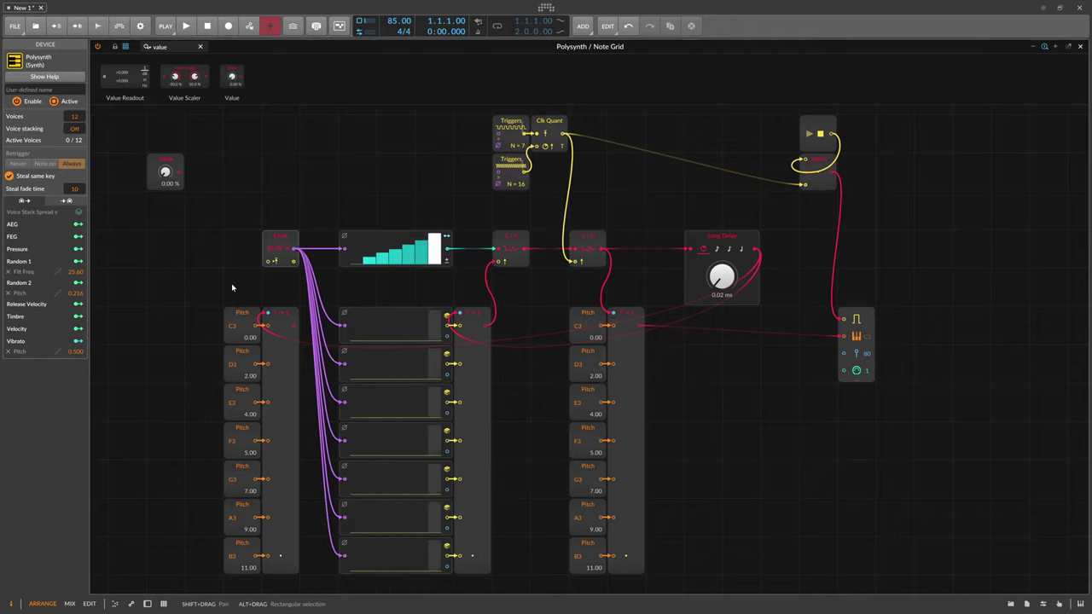
- Shift the Steps, Probabilities and middle Merge modules one cell right, and place the Clock directly in front of the Steps module
{"action": "scroll", "coordinate": [231, 283], "scroll_direction": "down", "scroll_amount": 1}
{"action": "left_click_drag", "start_coordinate": [185, 231], "coordinate": [240, 540]}
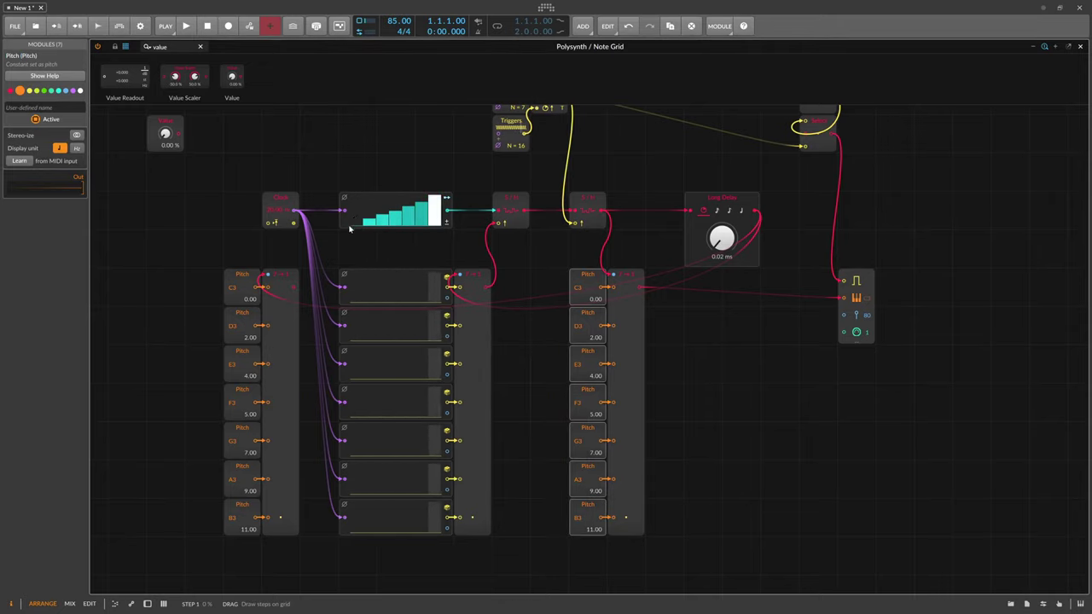
{"action": "left_click_drag", "start_coordinate": [353, 176], "coordinate": [470, 549]}
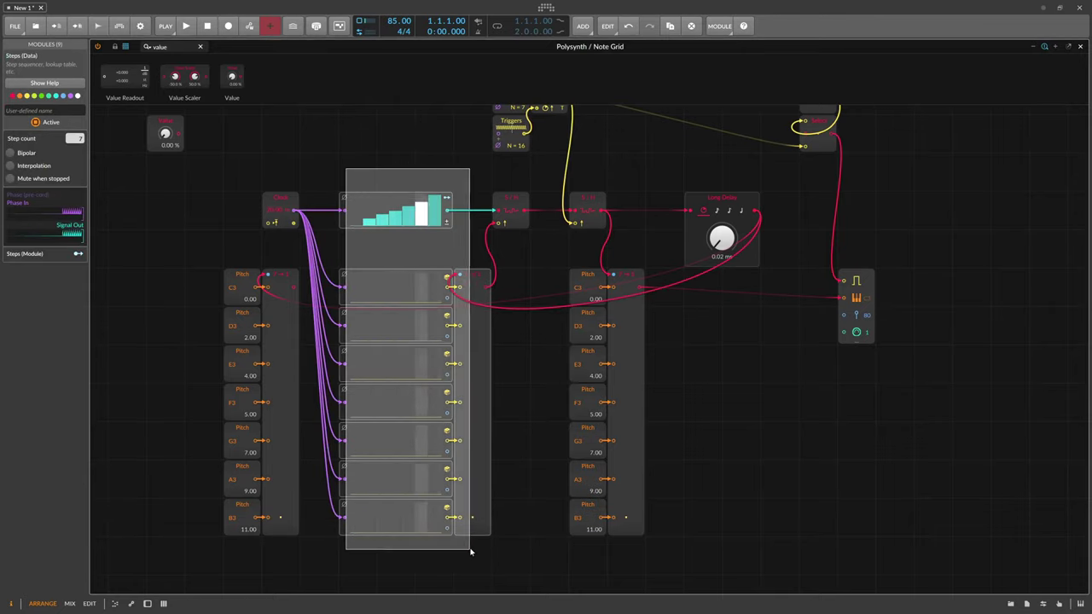
{"action": "left_click_drag", "start_coordinate": [489, 452], "coordinate": [527, 451]}
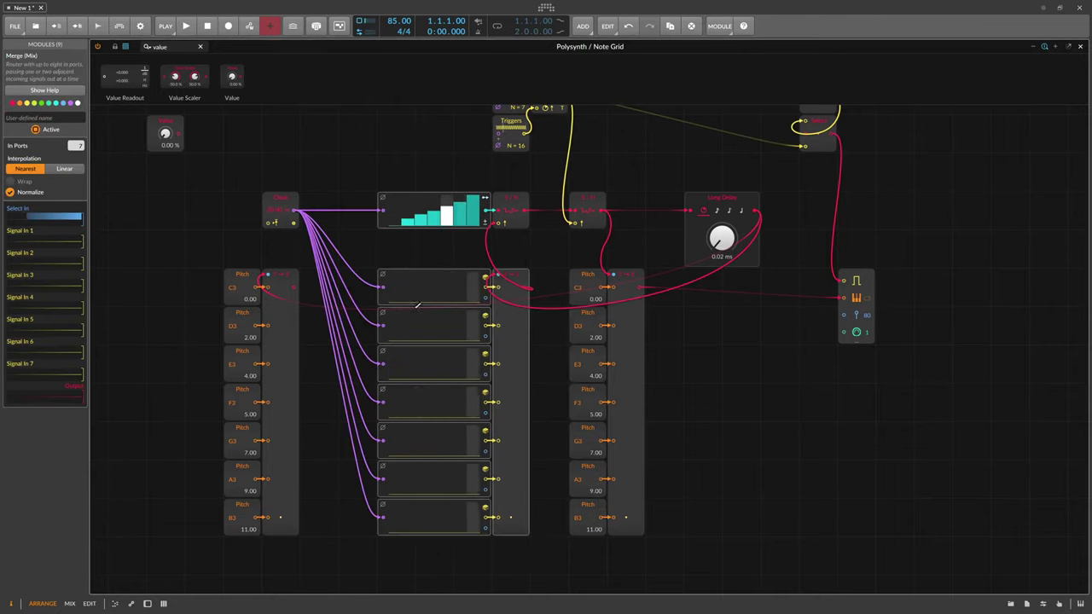
{"action": "left_click_drag", "start_coordinate": [280, 198], "coordinate": [357, 199]}
{"action": "left_click", "coordinate": [397, 251]}
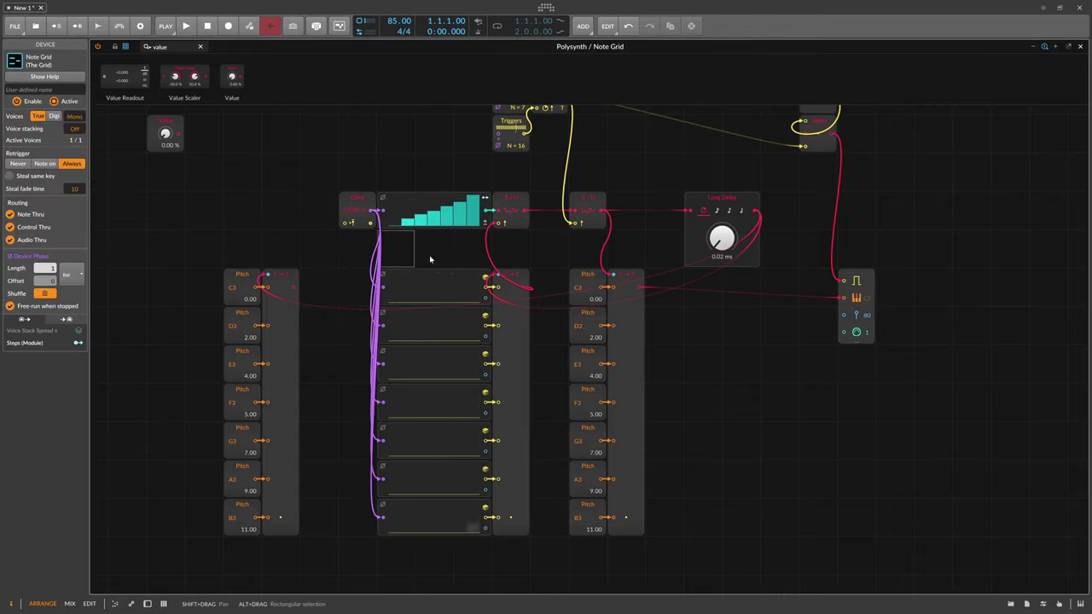
- Try single probability bars in the first, second and last Probabilities modules, using 60% on step 2 of the first
{"action": "left_click", "coordinate": [240, 289]}
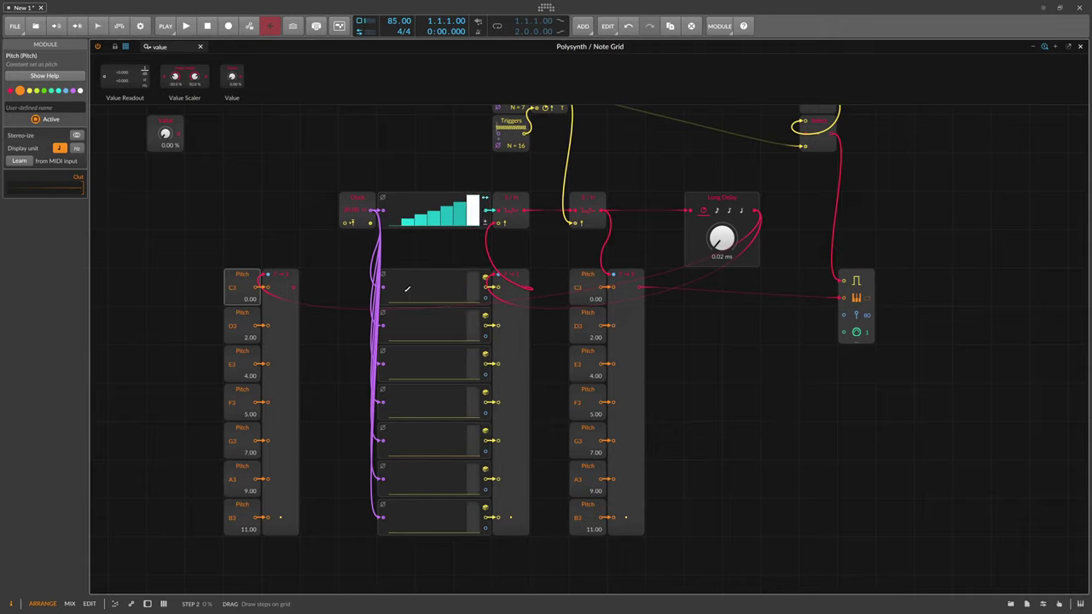
{"action": "left_click_drag", "start_coordinate": [401, 294], "coordinate": [407, 282]}
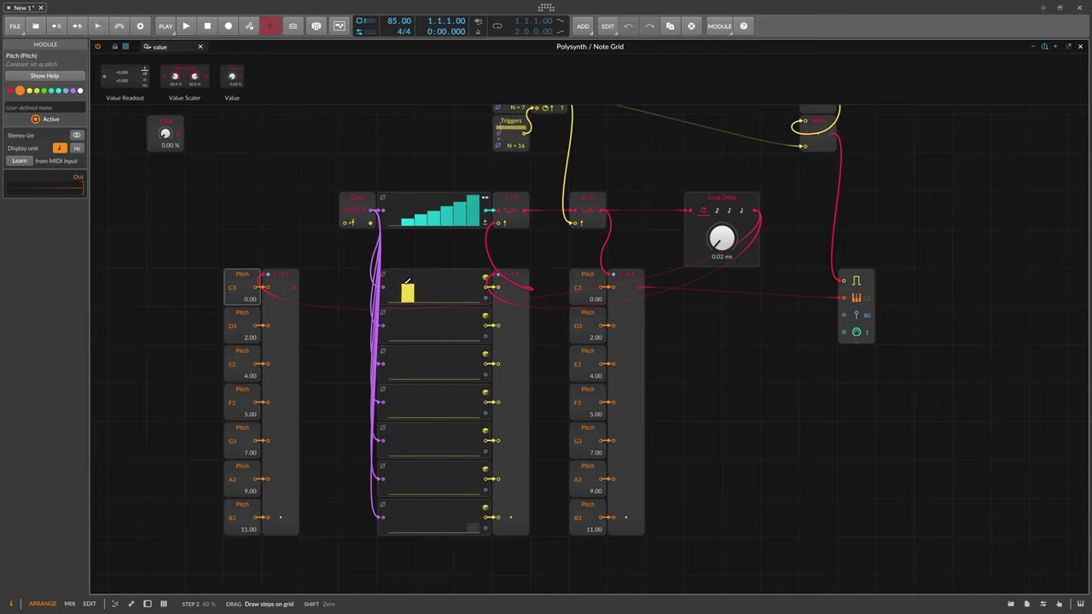
{"action": "scroll", "coordinate": [453, 309], "scroll_direction": "up", "scroll_amount": 1}
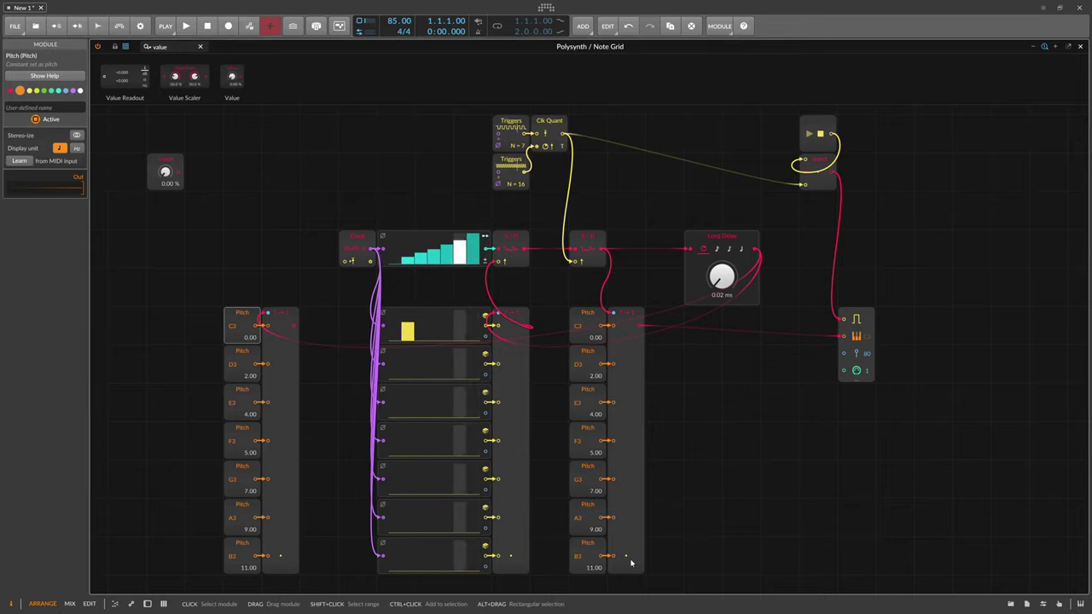
{"action": "left_click", "coordinate": [394, 546]}
{"action": "left_click", "coordinate": [397, 539]}
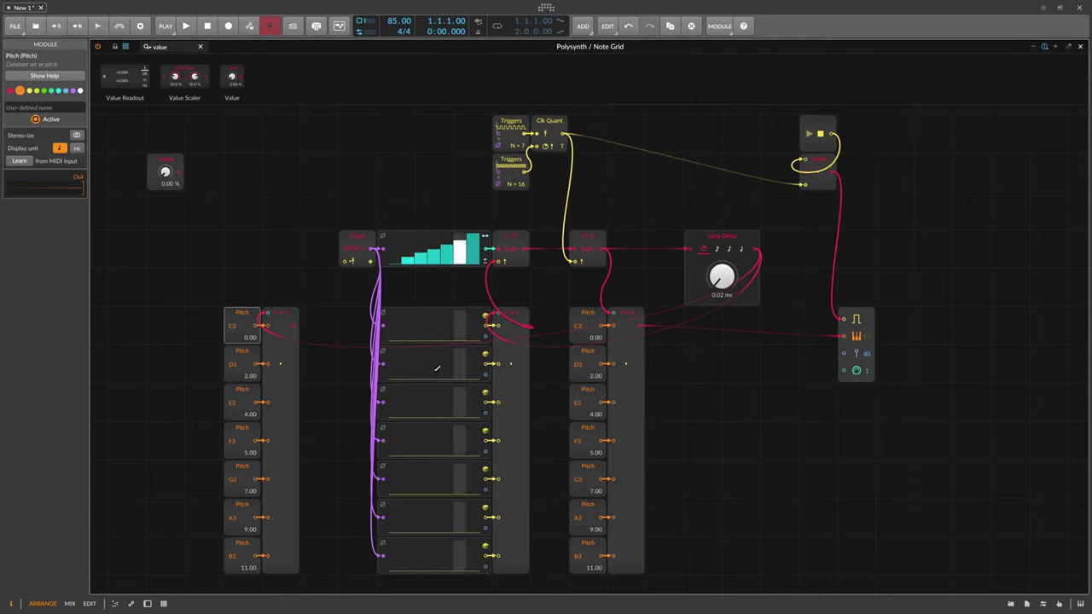
{"action": "left_click", "coordinate": [394, 351]}
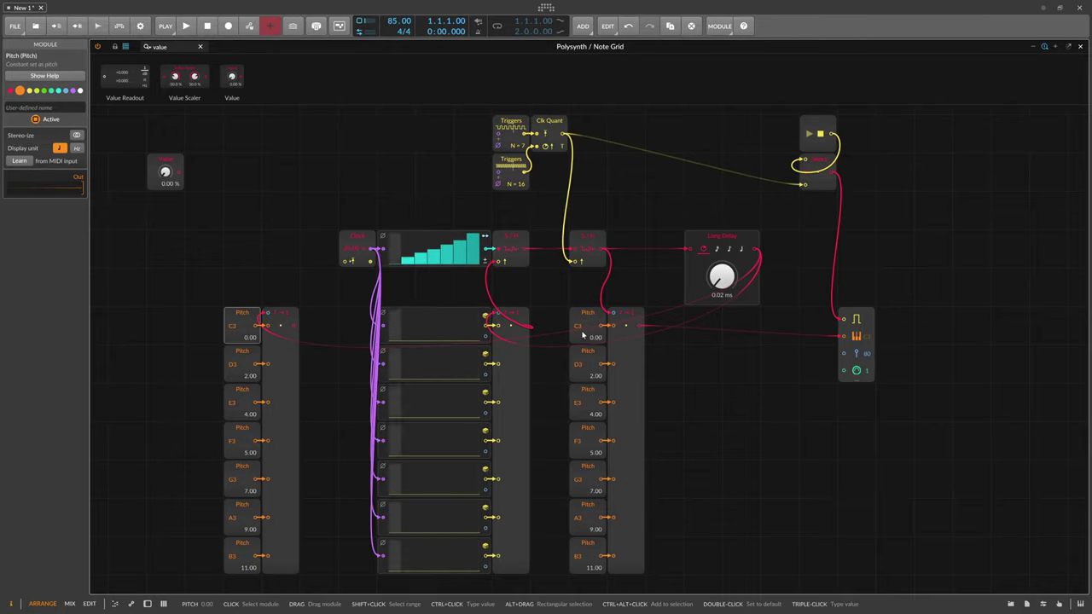
- Draw probability bars for steps 2 to 7 in the first Probabilities module, raising step 4 to a high value
{"action": "left_click", "coordinate": [408, 316]}
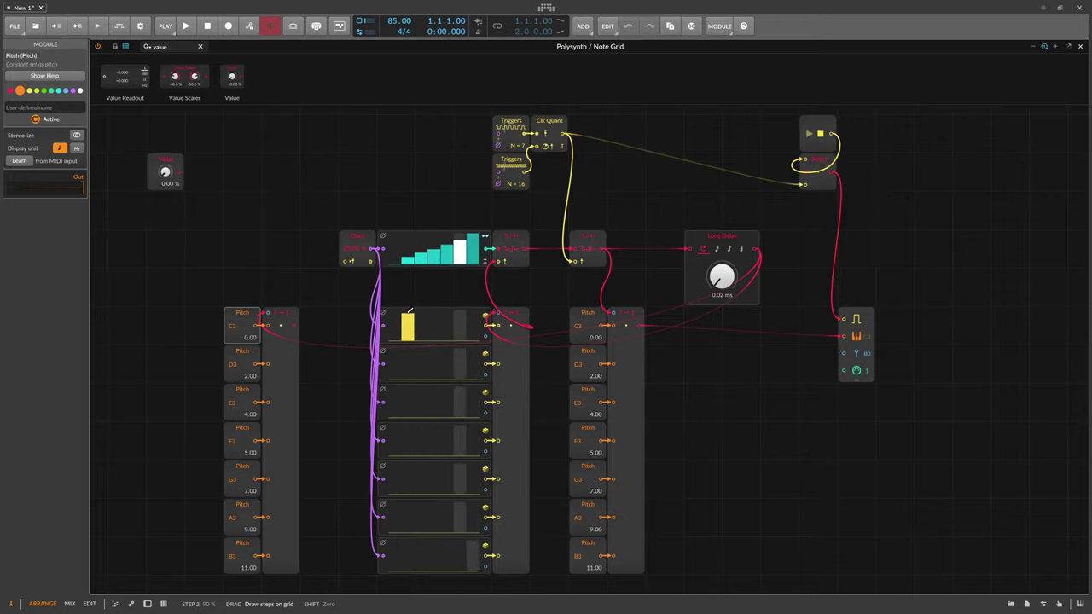
{"action": "left_click_drag", "start_coordinate": [409, 314], "coordinate": [482, 312]}
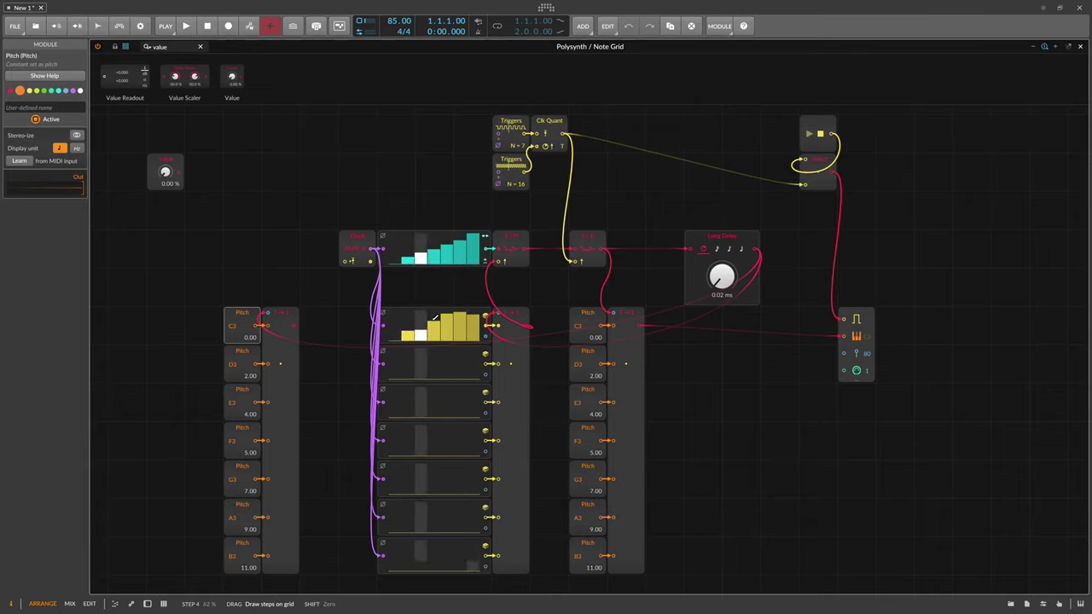
{"action": "left_click", "coordinate": [437, 313]}
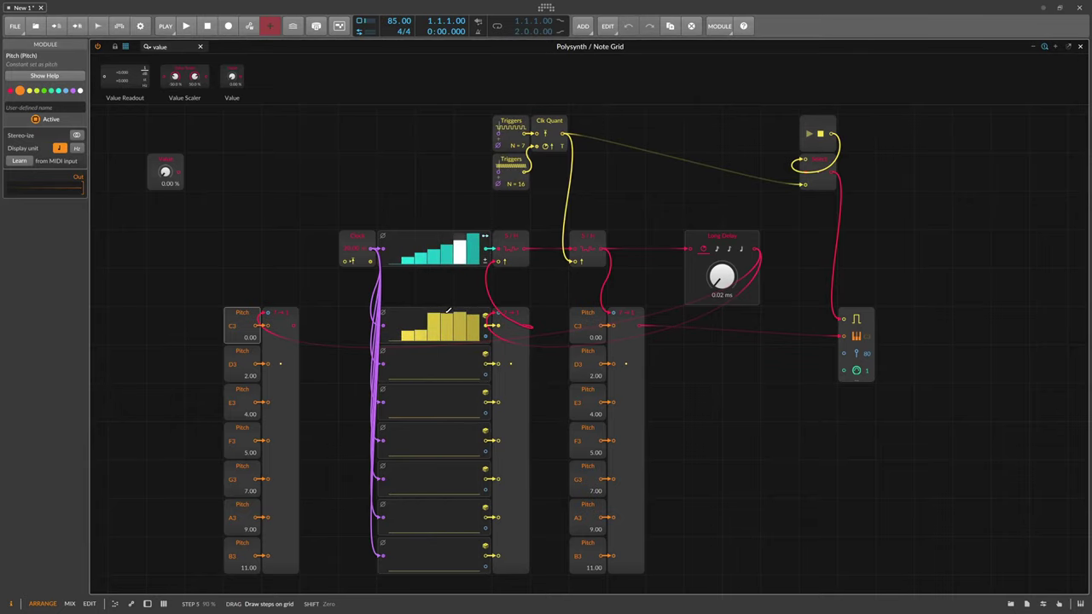
{"action": "left_click", "coordinate": [437, 312]}
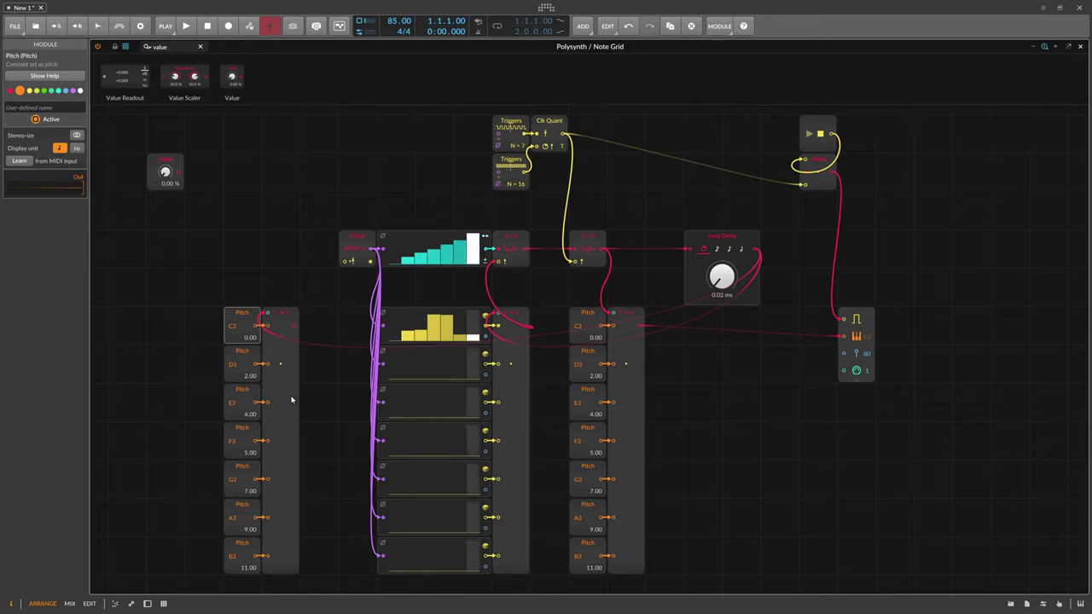
- Draw a near-full probability bar on step 1 of the second through seventh Probabilities modules
{"action": "left_click", "coordinate": [395, 357]}
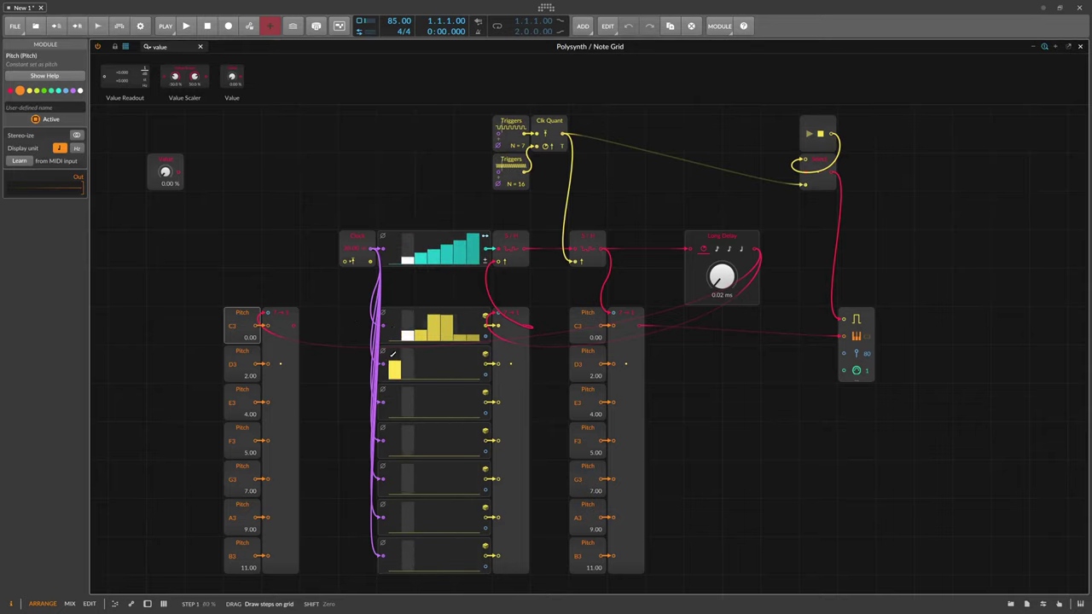
{"action": "left_click", "coordinate": [397, 394]}
{"action": "left_click_drag", "start_coordinate": [396, 399], "coordinate": [397, 556]}
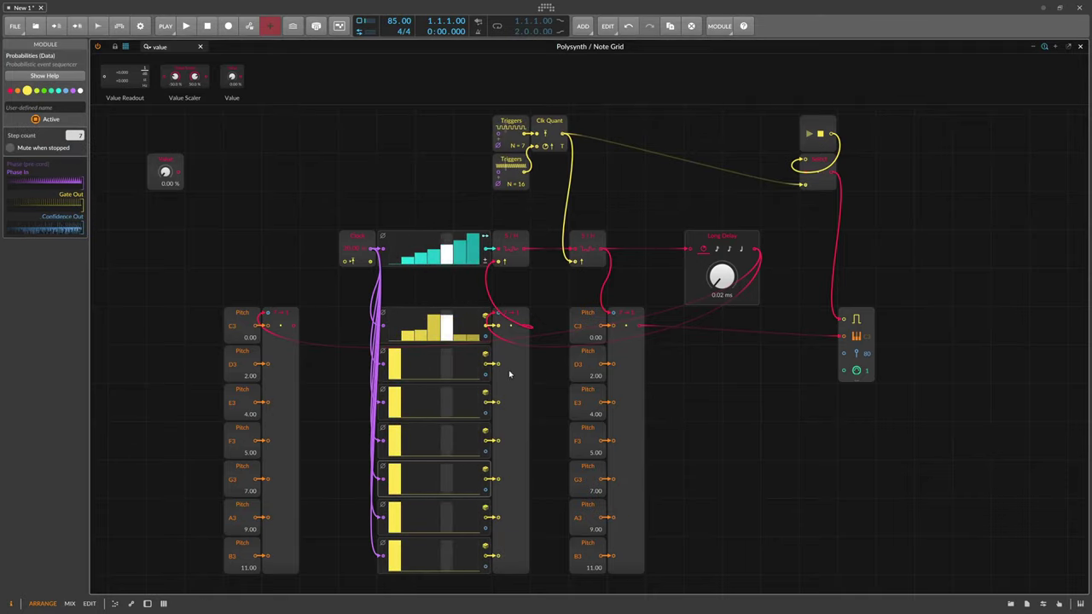
- Play the patch while redrawing the middle step probabilities of the first Probabilities module, and stop playback
{"action": "left_click", "coordinate": [584, 326]}
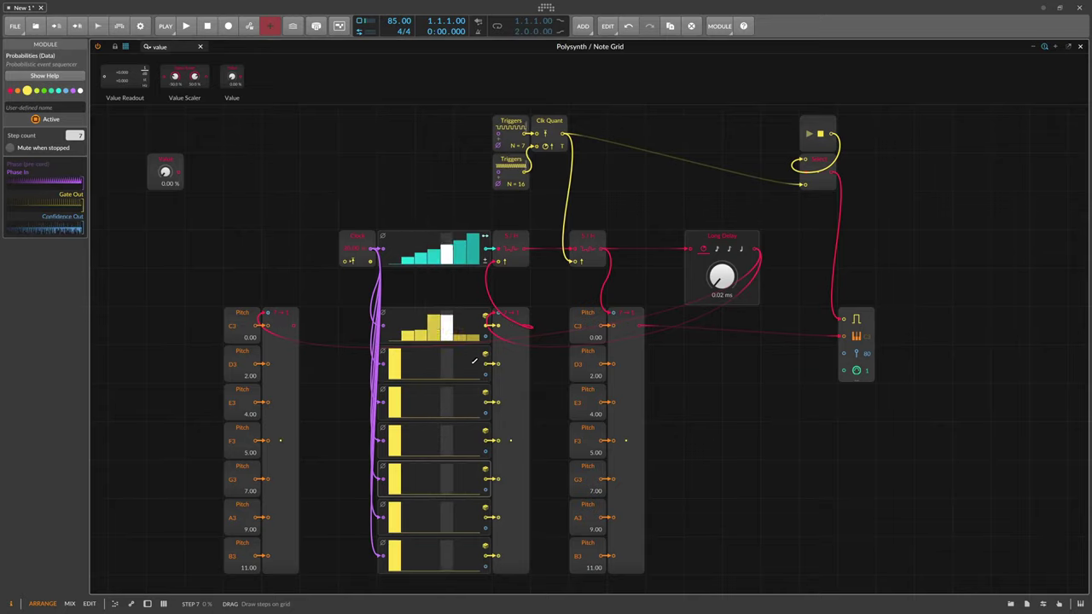
{"action": "left_click", "coordinate": [188, 27]}
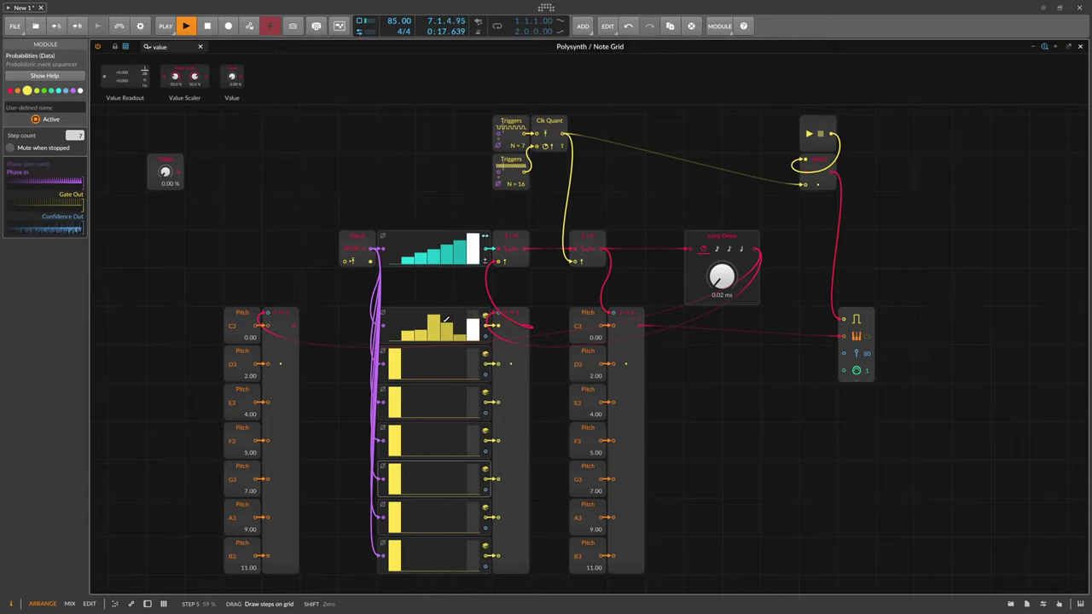
{"action": "left_click_drag", "start_coordinate": [457, 319], "coordinate": [423, 321]}
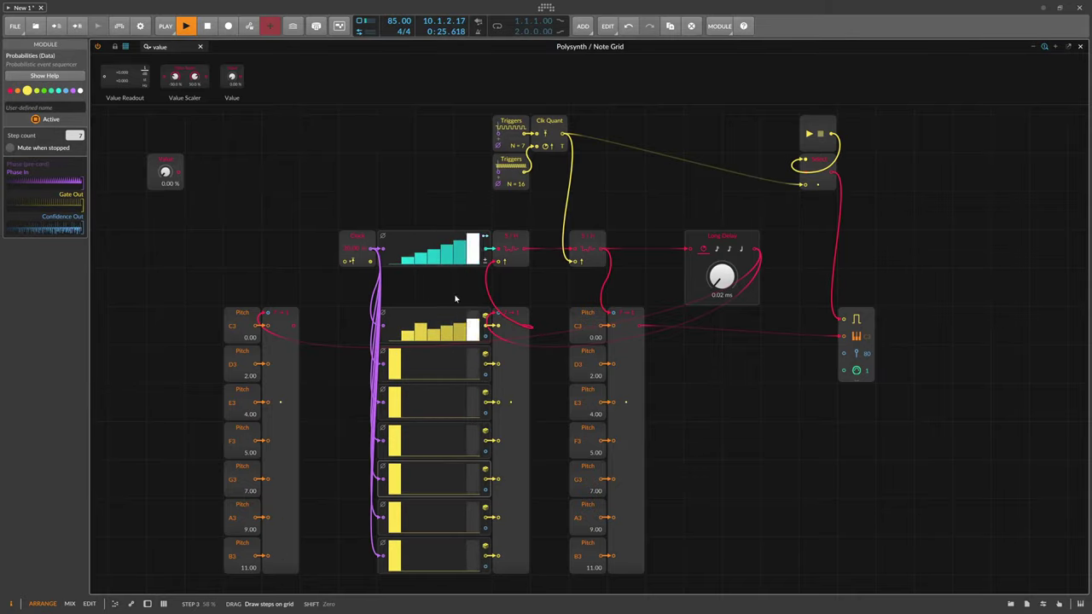
{"action": "key", "text": "space"}
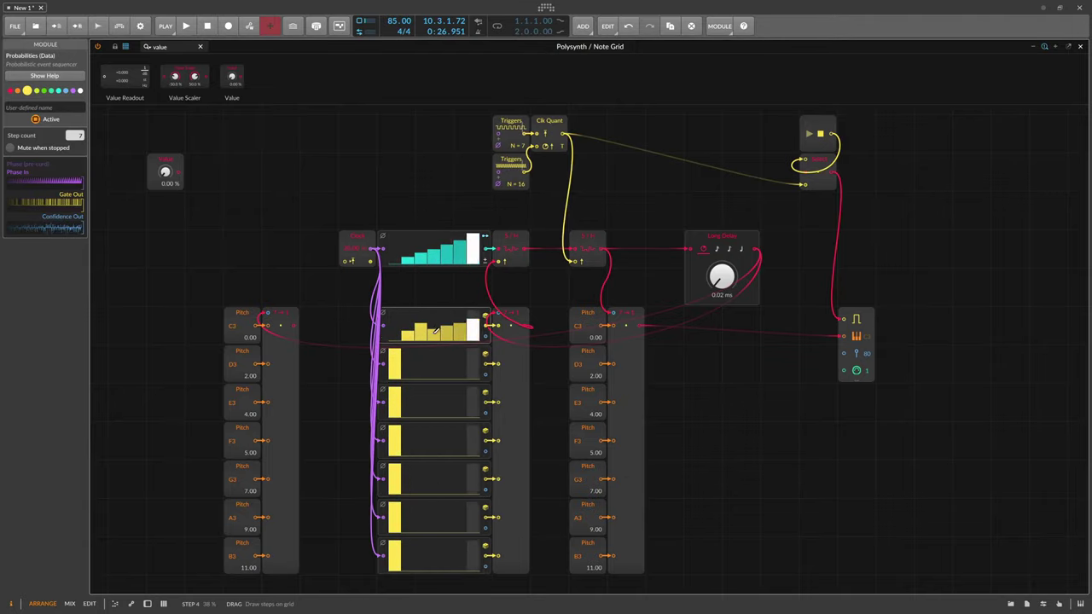
- Move the Clock module one cell away from the Steps module so its phase cables are spread out
{"action": "left_click", "coordinate": [364, 246]}
{"action": "left_click_drag", "start_coordinate": [428, 248], "coordinate": [401, 259]}
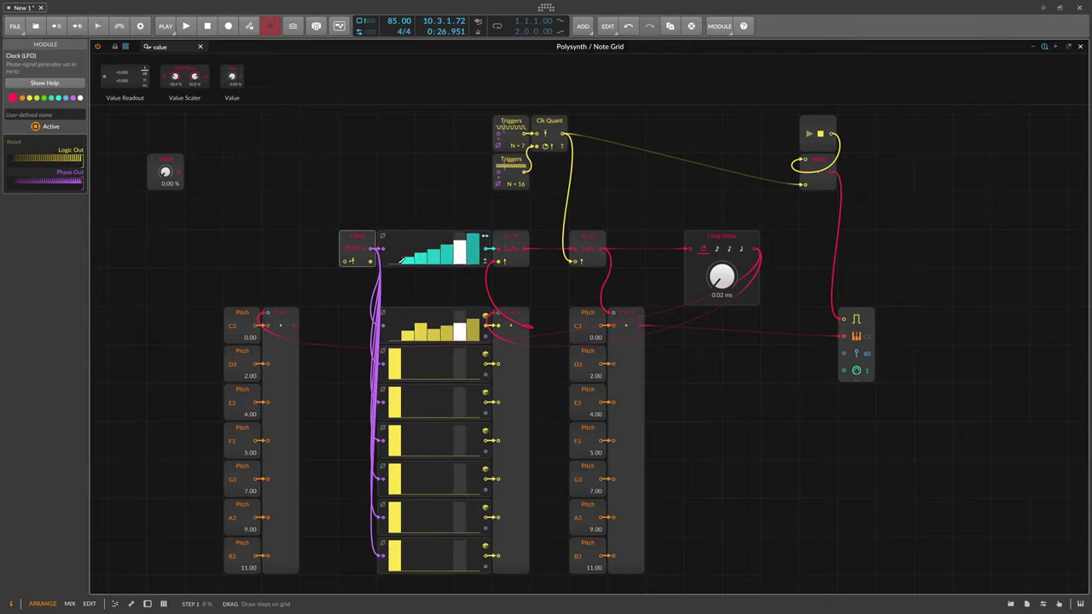
{"action": "left_click_drag", "start_coordinate": [474, 237], "coordinate": [405, 256]}
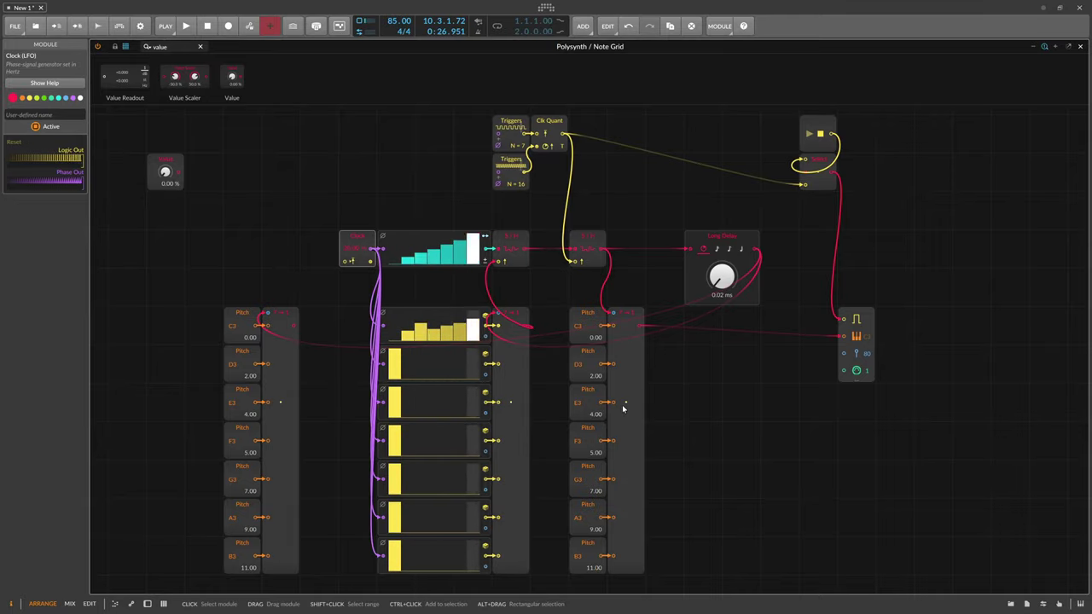
{"action": "left_click_drag", "start_coordinate": [350, 236], "coordinate": [310, 235]}
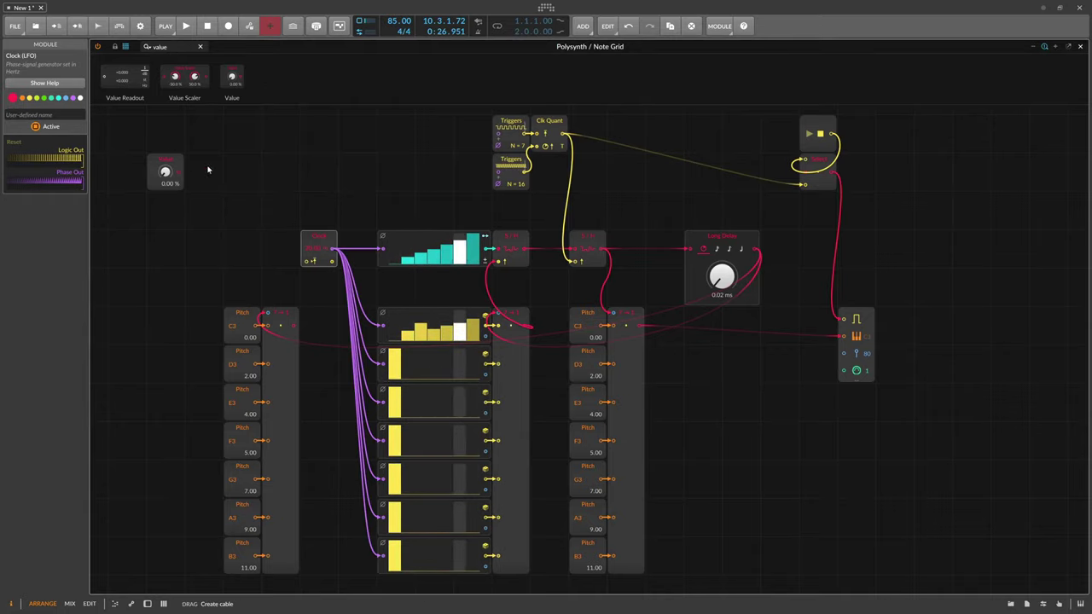
- Connect the Value output to the select inputs of the first pitch Merge and the probabilities Merge, and set Value to 2.40 %
{"action": "left_click_drag", "start_coordinate": [179, 173], "coordinate": [256, 312]}
{"action": "left_click_drag", "start_coordinate": [179, 172], "coordinate": [477, 317]}
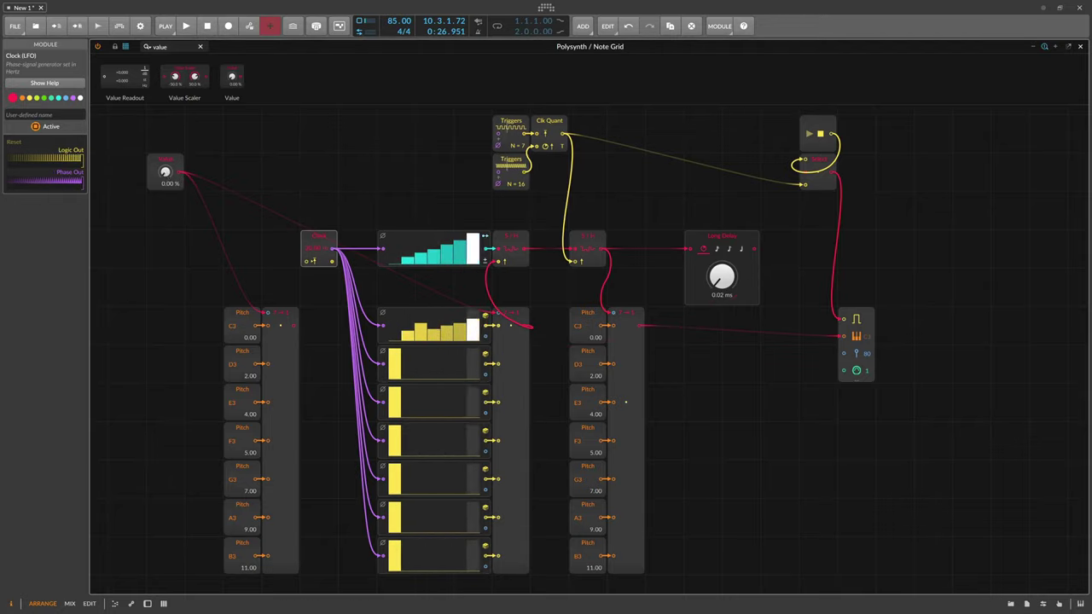
{"action": "mouse_move", "coordinate": [165, 171]}
{"action": "left_mouse_down"}
{"action": "mouse_move", "coordinate": [165, 136]}
{"action": "mouse_move", "coordinate": [166, 174]}
{"action": "left_mouse_up"}
- Clear all bars in the first Probabilities module and move the Value module above the Clock
{"action": "left_click_drag", "start_coordinate": [420, 328], "coordinate": [477, 339]}
{"action": "left_click", "coordinate": [408, 263]}
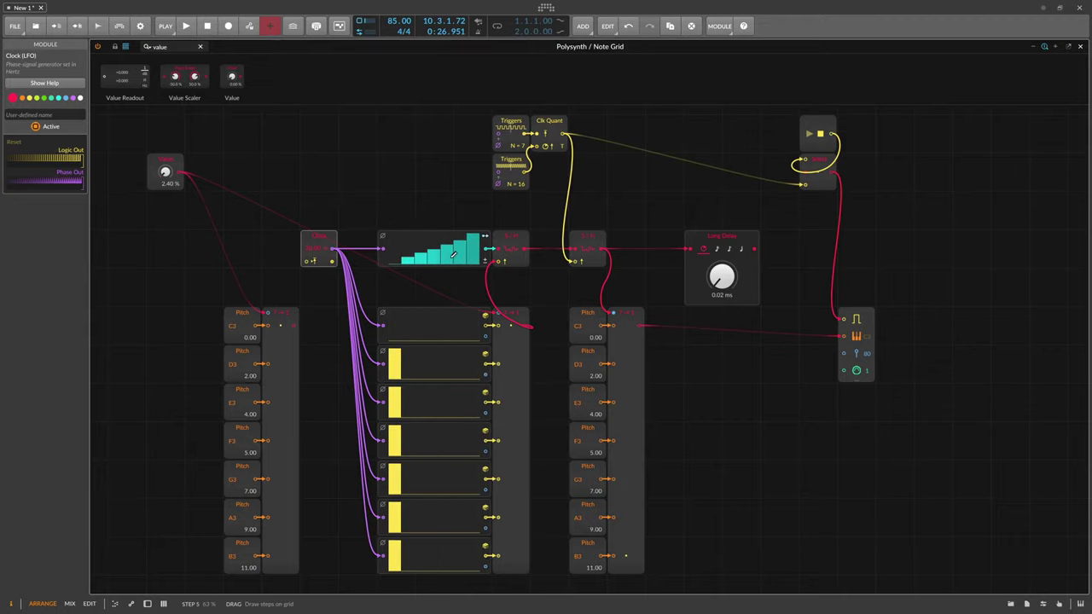
{"action": "left_click", "coordinate": [510, 314]}
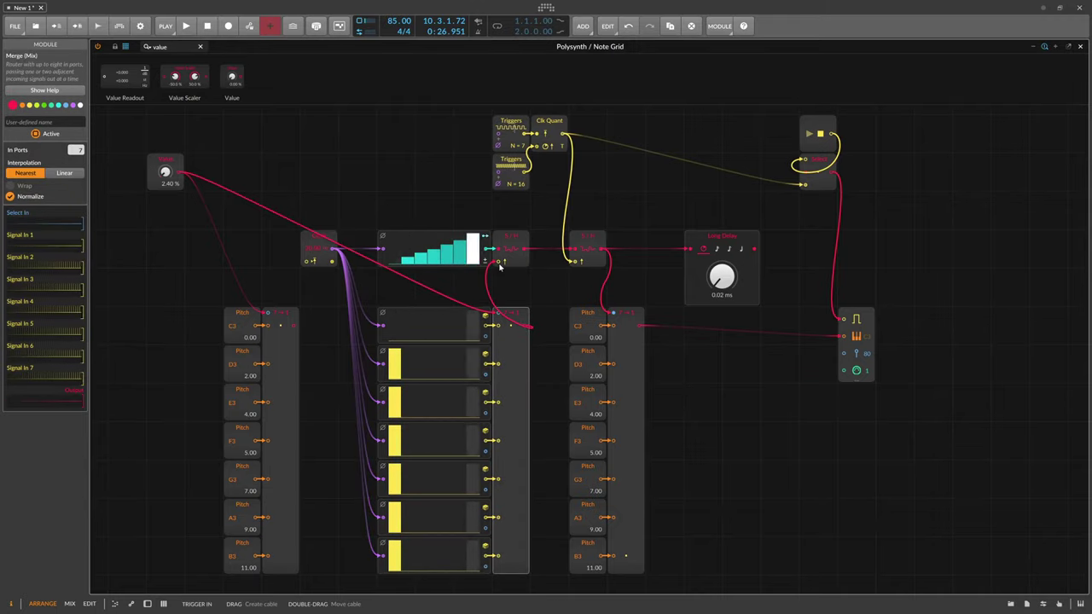
{"action": "left_click_drag", "start_coordinate": [165, 164], "coordinate": [281, 168]}
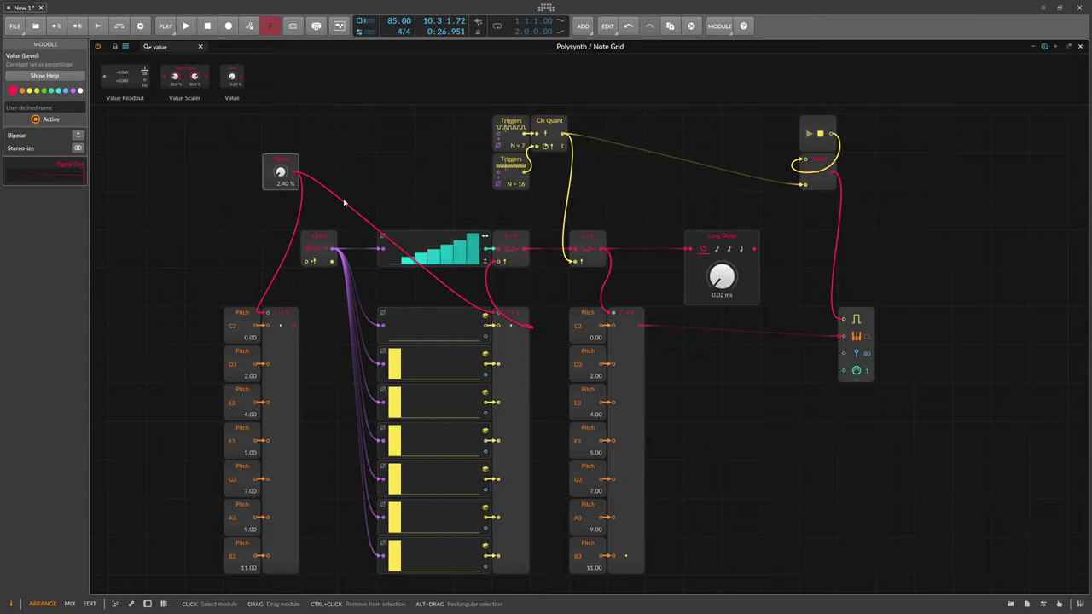
- Draw a high probability bar on step 5 of the first Probabilities module
{"action": "scroll", "coordinate": [494, 265], "scroll_direction": "up", "scroll_amount": 2}
{"action": "scroll", "coordinate": [493, 265], "scroll_direction": "up", "scroll_amount": 3}
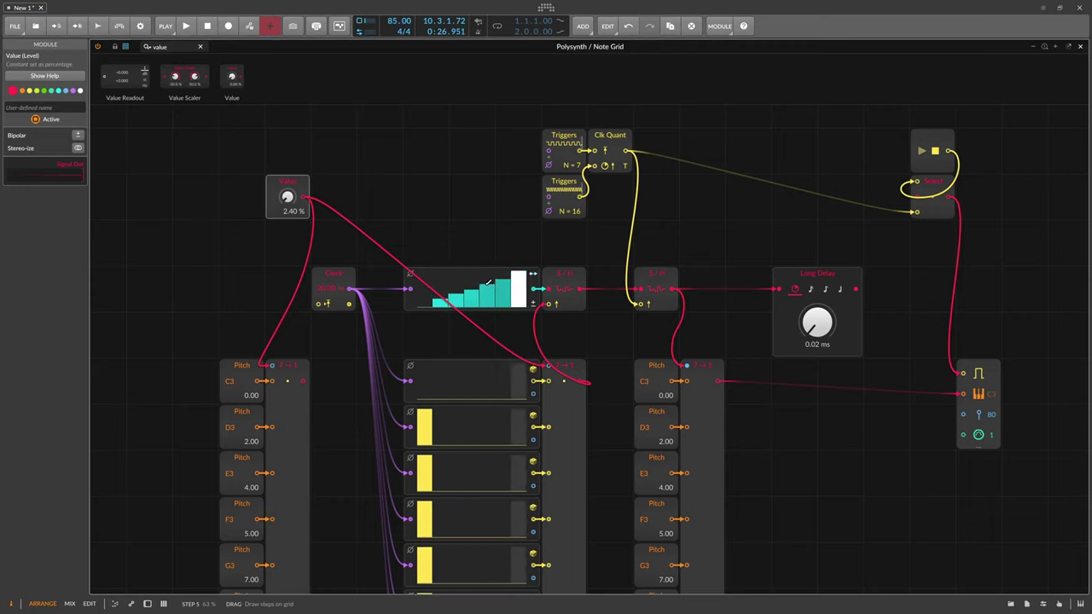
{"action": "left_click", "coordinate": [490, 390]}
- Connect the first Sample / Hold output to the select input of the Merge that feeds the note output's pitch
{"action": "left_click", "coordinate": [561, 279]}
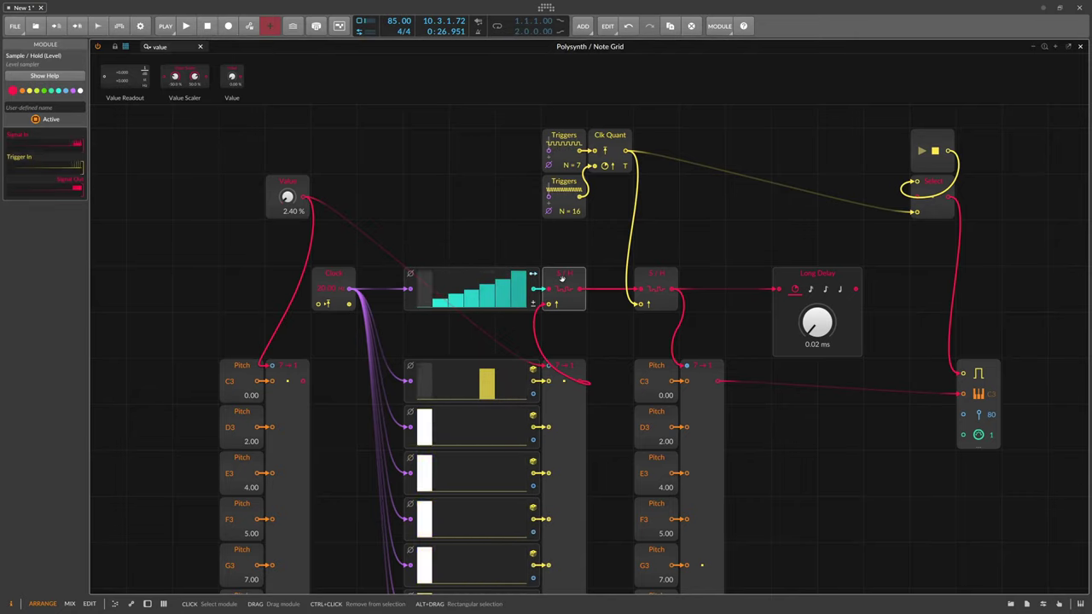
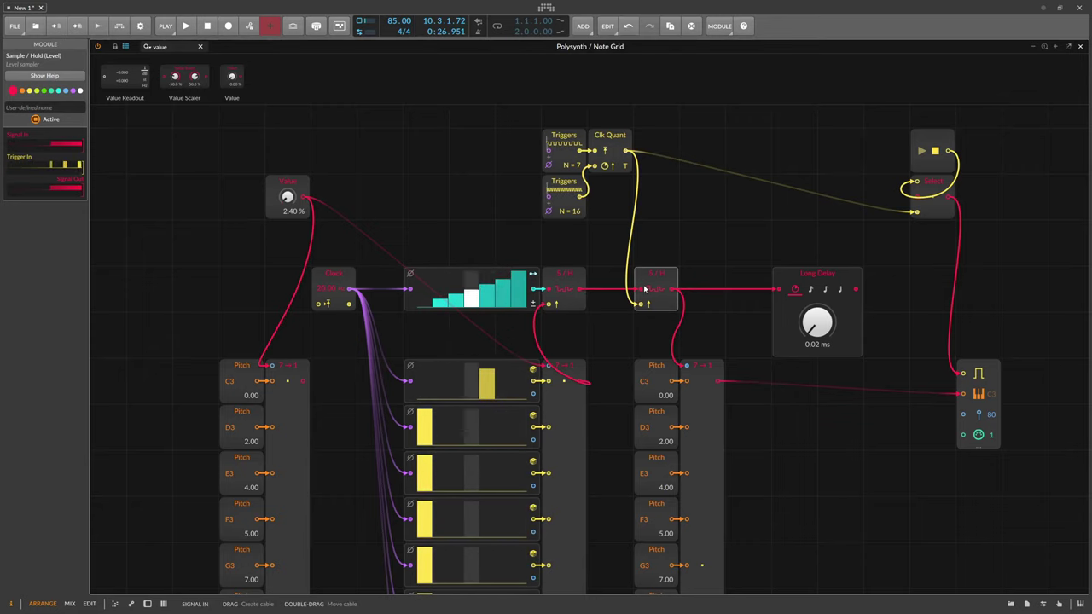
{"action": "left_click_drag", "start_coordinate": [585, 294], "coordinate": [687, 366]}
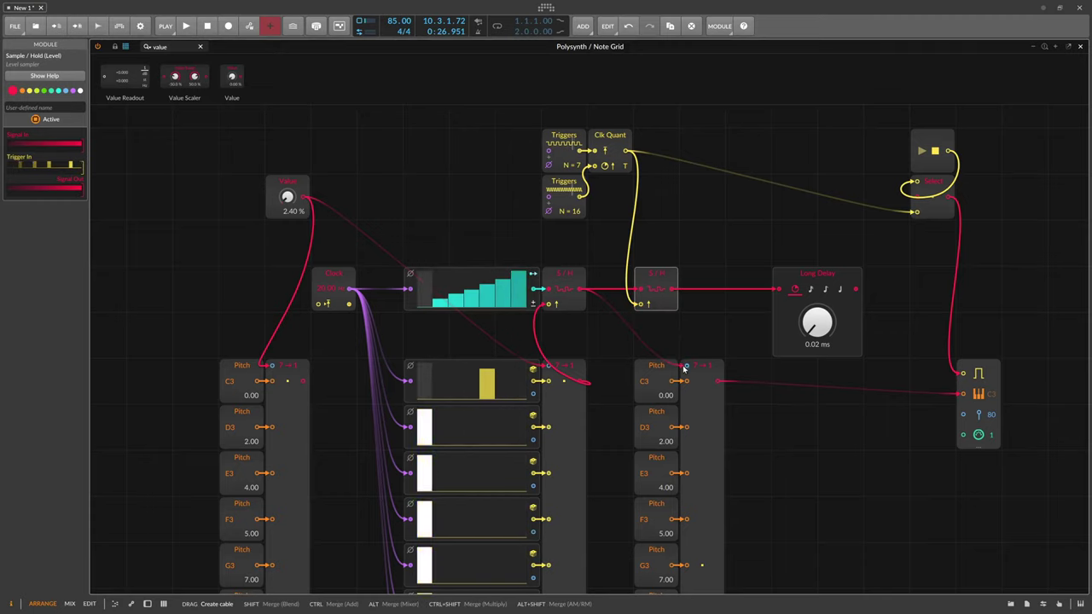
- Draw probability bars across all steps of the first Probabilities module, and select both Triggers modules together with the Clock Quantize module
{"action": "left_click_drag", "start_coordinate": [512, 387], "coordinate": [411, 383]}
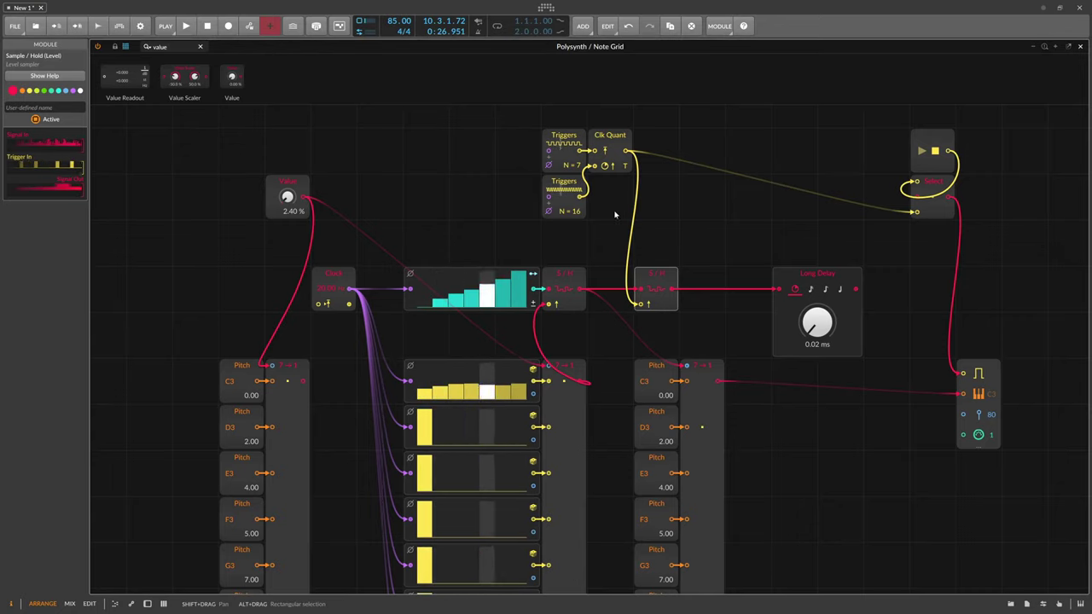
{"action": "left_click_drag", "start_coordinate": [614, 214], "coordinate": [533, 135]}
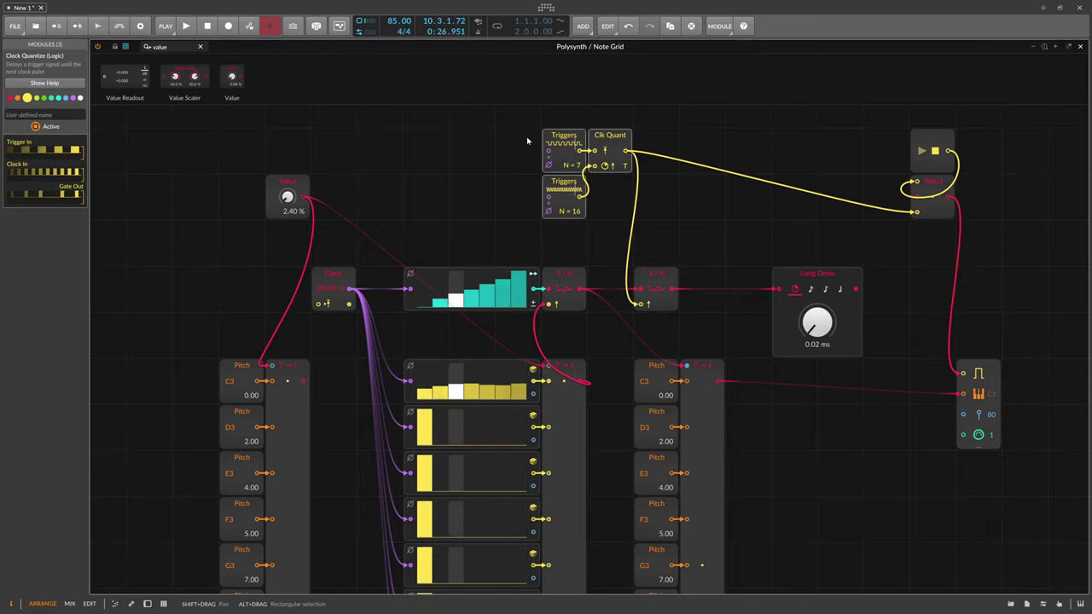
{"action": "left_click_drag", "start_coordinate": [530, 137], "coordinate": [497, 172]}
{"action": "left_click_drag", "start_coordinate": [532, 128], "coordinate": [614, 211]}
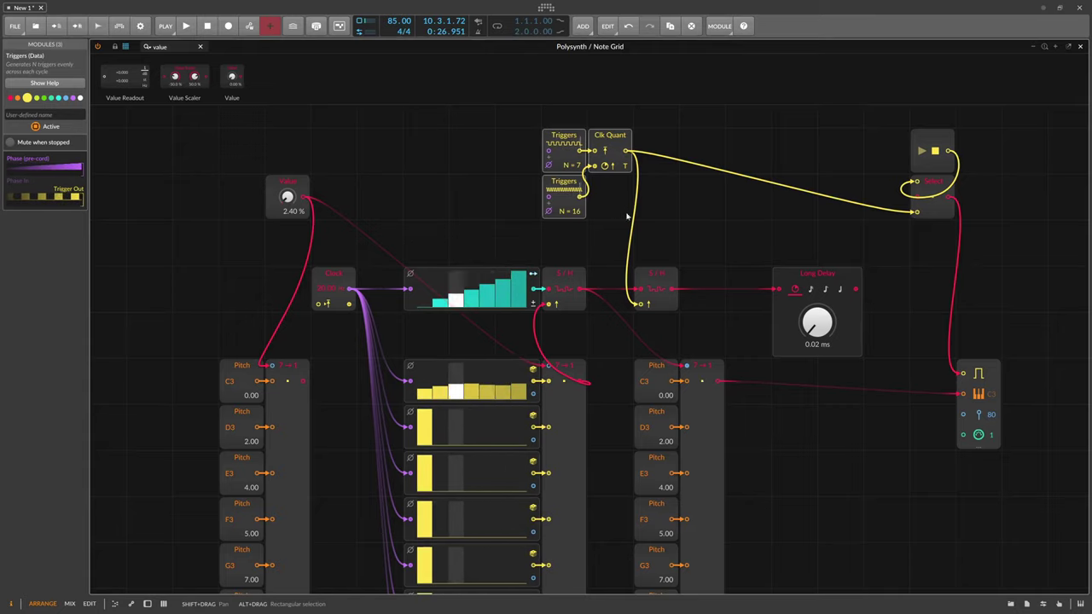
- Connect the second Sample / Hold output to the select input of the Merge feeding the note pitch, and set Value to 0.00 %
{"action": "left_click", "coordinate": [666, 279]}
{"action": "left_click", "coordinate": [640, 304]}
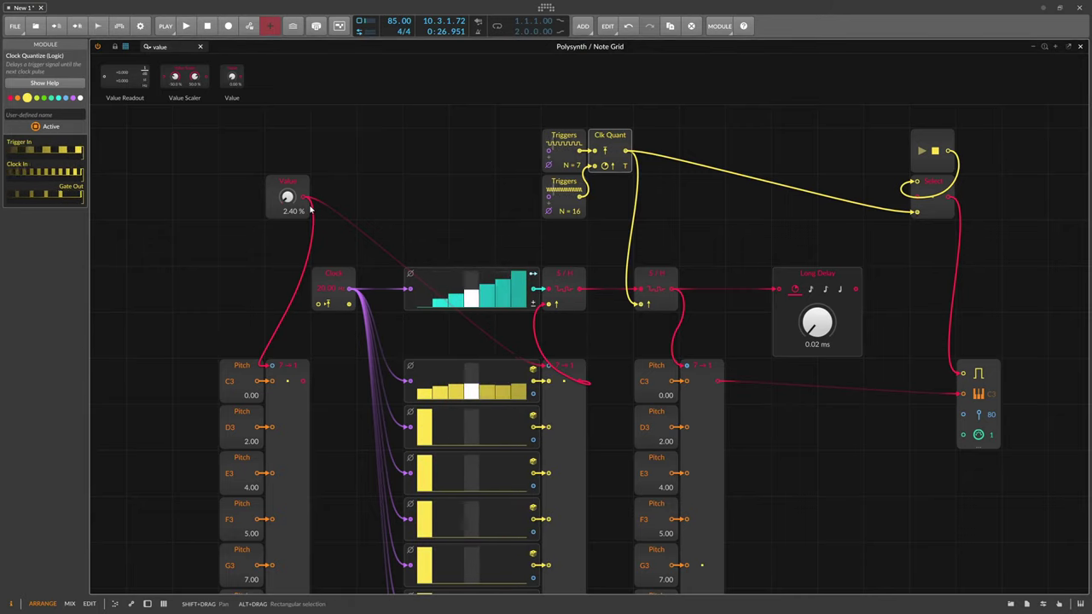
{"action": "left_click_drag", "start_coordinate": [287, 197], "coordinate": [288, 137]}
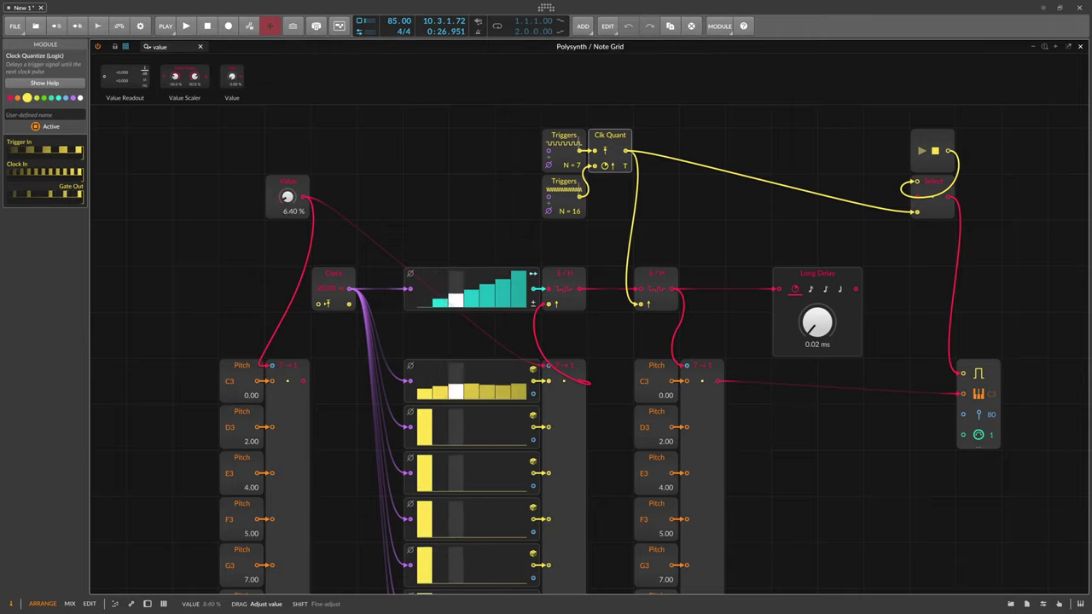
{"action": "left_click", "coordinate": [707, 379]}
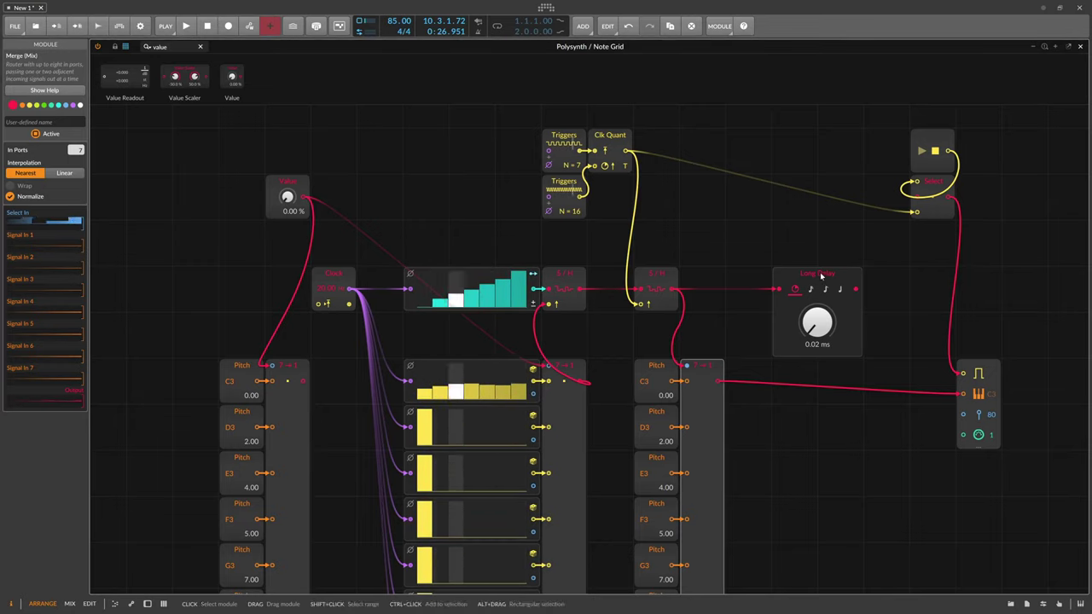
- Connect the Long Delay output to the select inputs of the first pitch Merge and the probabilities Merge
{"action": "left_click", "coordinate": [851, 283]}
{"action": "left_click_drag", "start_coordinate": [857, 288], "coordinate": [272, 366]}
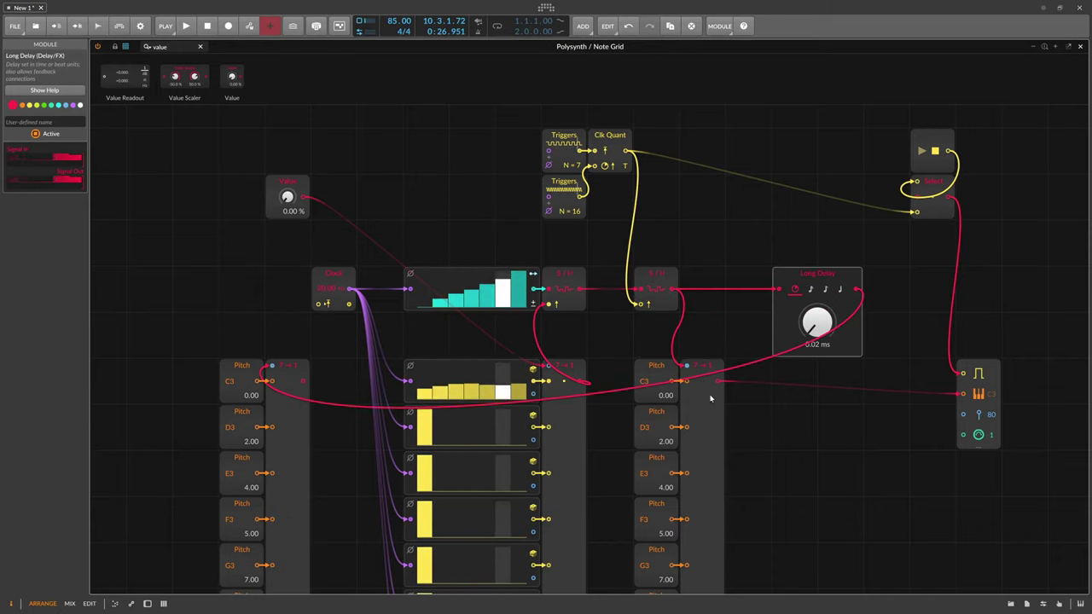
{"action": "left_click_drag", "start_coordinate": [857, 288], "coordinate": [548, 367]}
{"action": "scroll", "coordinate": [587, 369], "scroll_direction": "down", "scroll_amount": 2}
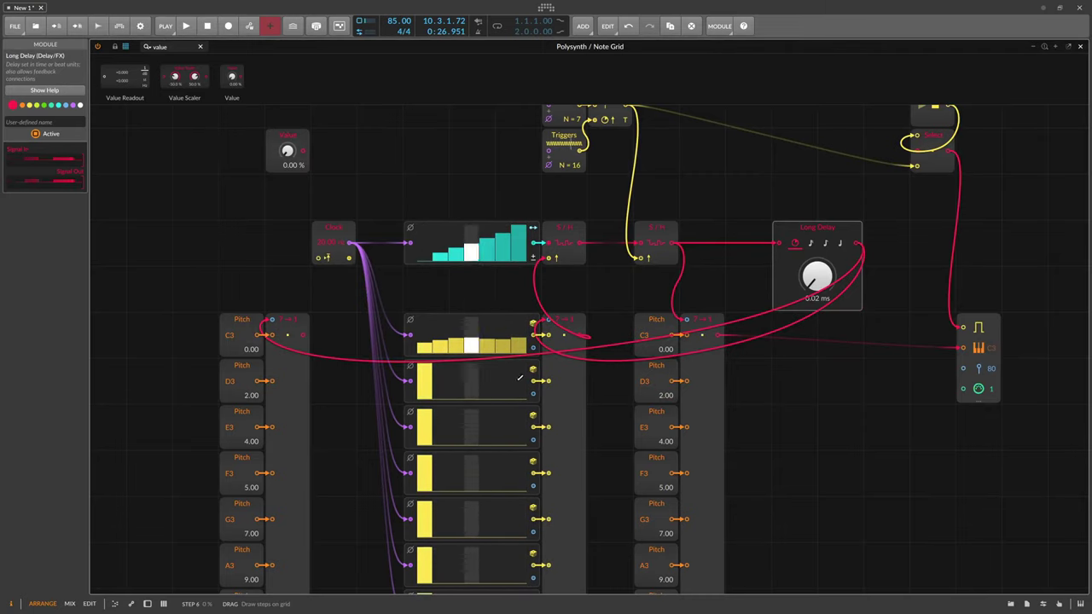
- Delete the Value module above the Clock
{"action": "left_click", "coordinate": [708, 361]}
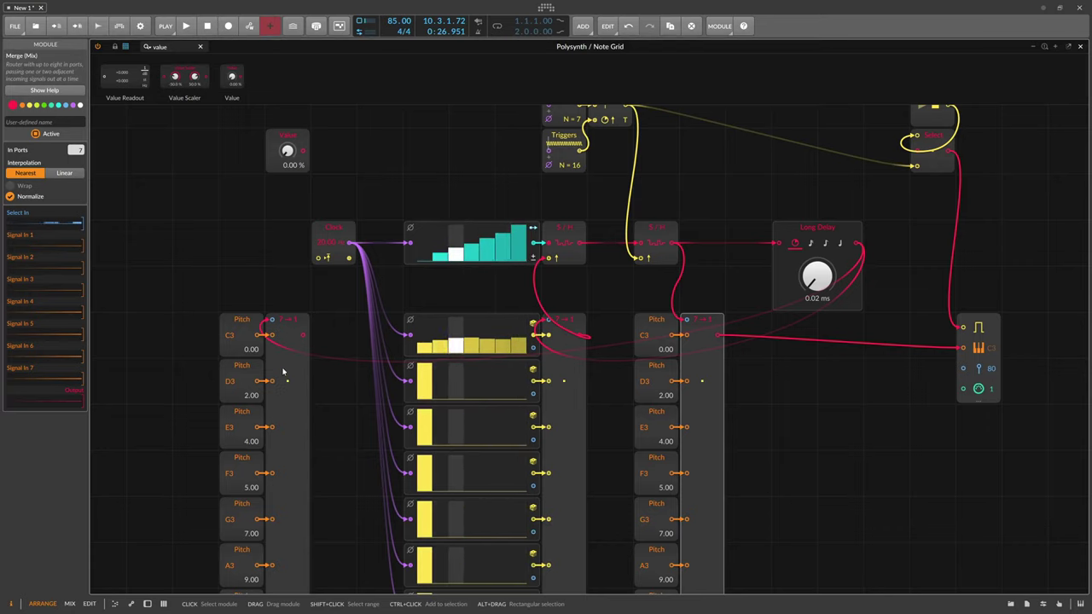
{"action": "left_click", "coordinate": [296, 134]}
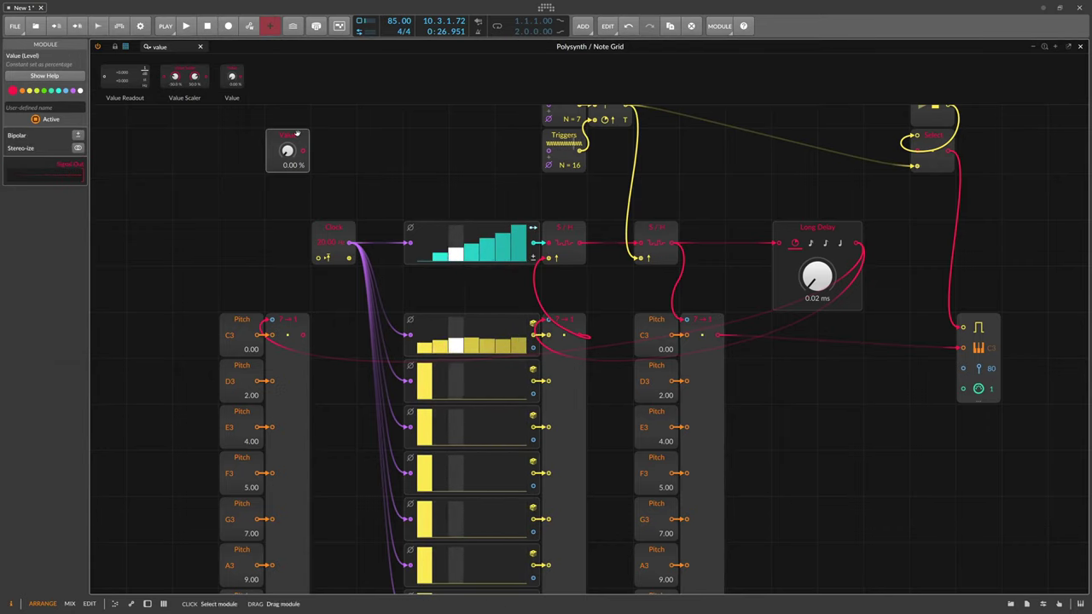
{"action": "key", "text": "Delete"}
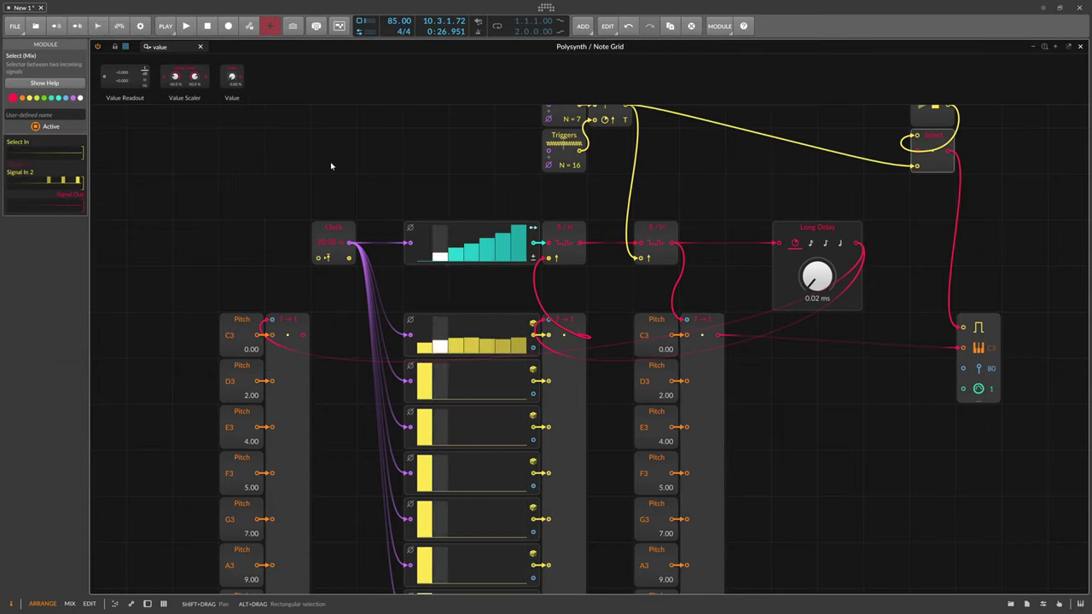
- Clear the step 1 bars in the second to seventh Probabilities modules
{"action": "scroll", "coordinate": [400, 171], "scroll_direction": "right", "scroll_amount": 2}
{"action": "scroll", "coordinate": [400, 170], "scroll_direction": "down", "scroll_amount": 1}
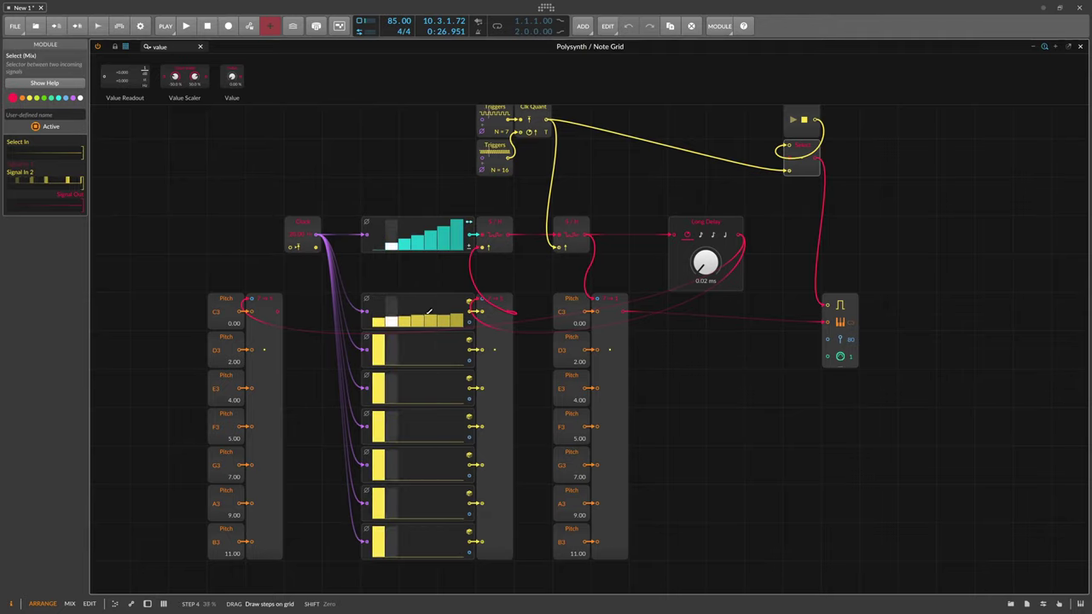
{"action": "left_click", "coordinate": [378, 364]}
{"action": "left_click", "coordinate": [377, 402]}
{"action": "left_click", "coordinate": [378, 441]}
{"action": "left_click", "coordinate": [378, 465]}
{"action": "left_click", "coordinate": [378, 503]}
{"action": "left_click", "coordinate": [378, 541]}
- Draw varied probability bars on the other steps of the lower Probabilities modules, and one high bar on step 1 of the first module
{"action": "mouse_move", "coordinate": [397, 514]}
{"action": "left_mouse_down"}
{"action": "mouse_move", "coordinate": [440, 523]}
{"action": "mouse_move", "coordinate": [386, 553]}
{"action": "left_mouse_up"}
{"action": "left_click_drag", "start_coordinate": [463, 467], "coordinate": [417, 471]}
{"action": "left_click_drag", "start_coordinate": [463, 425], "coordinate": [385, 439]}
{"action": "left_click_drag", "start_coordinate": [463, 391], "coordinate": [386, 399]}
{"action": "left_click_drag", "start_coordinate": [449, 349], "coordinate": [386, 361]}
{"action": "left_click_drag", "start_coordinate": [463, 326], "coordinate": [377, 307]}
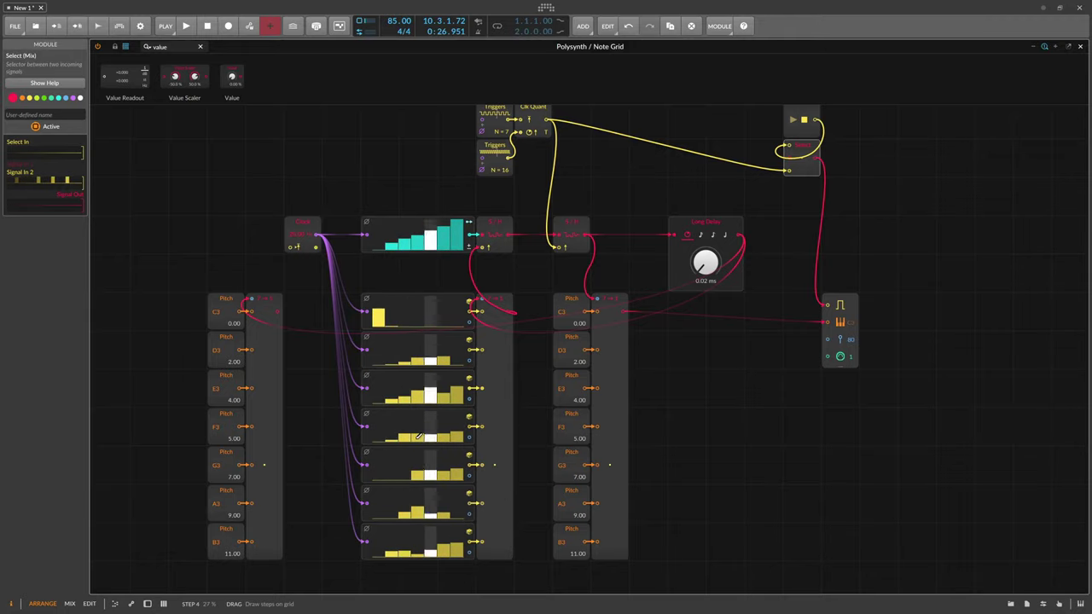
- Play the sequence with the whole patch in view, watch the selected Merge inputs change, and stop playback
{"action": "left_click", "coordinate": [163, 603]}
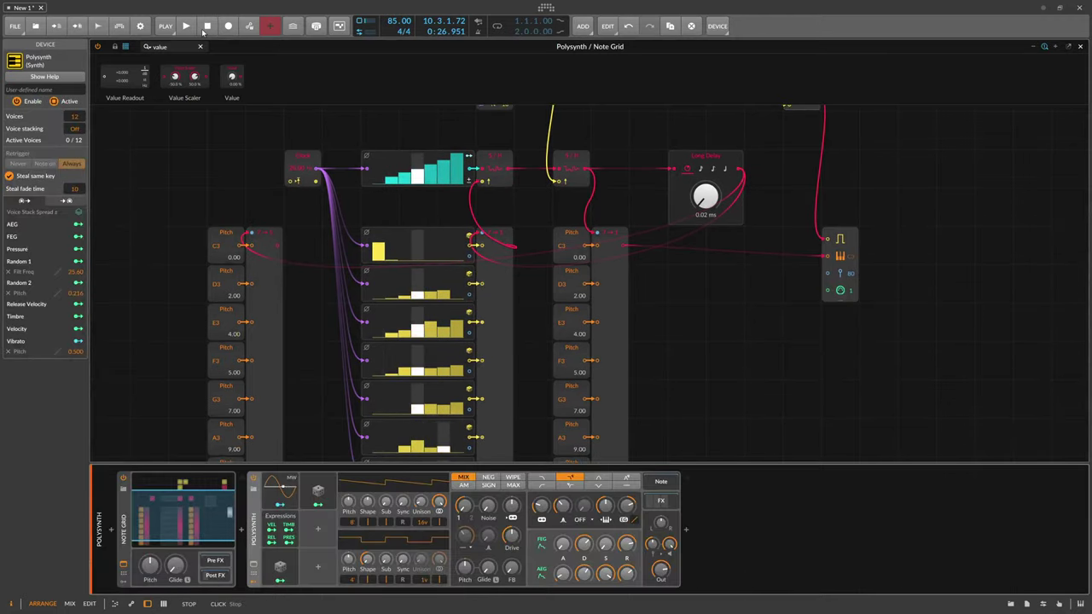
{"action": "key", "text": "space"}
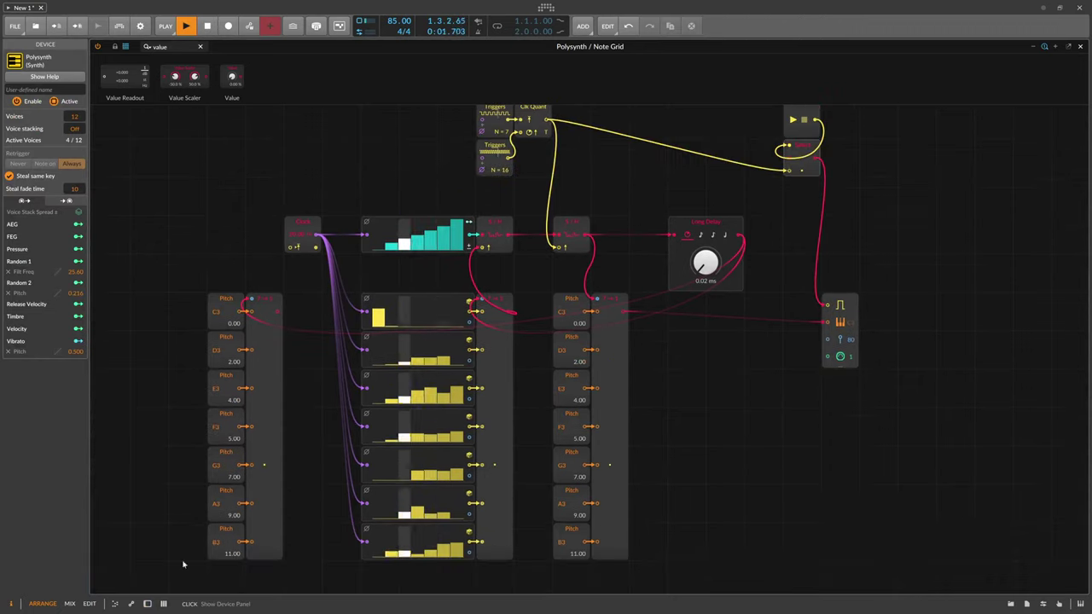
{"action": "key", "text": "d"}
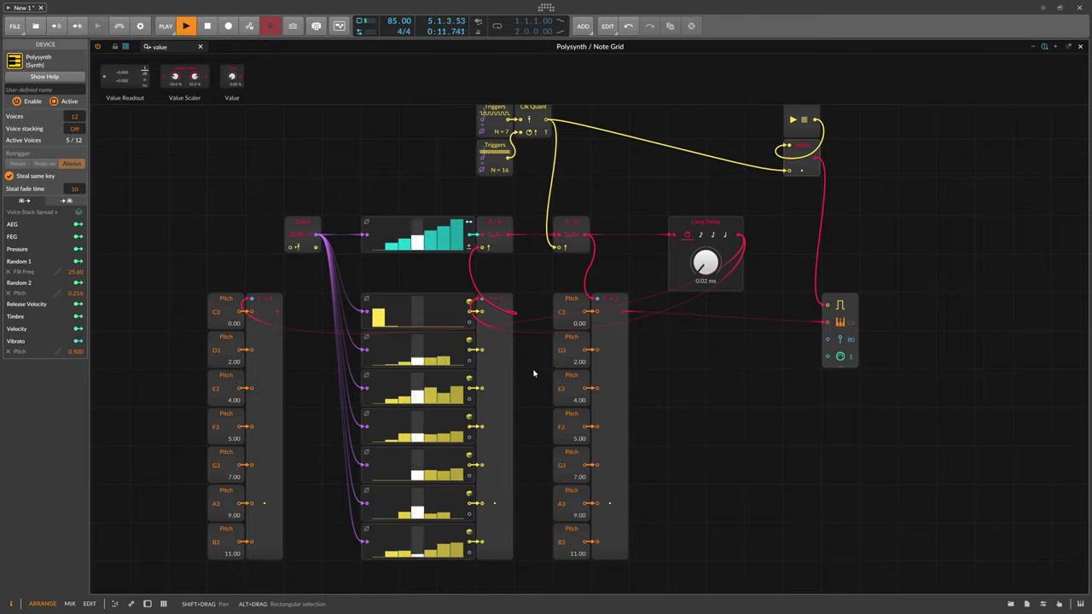
{"action": "scroll", "coordinate": [603, 265], "scroll_direction": "up", "scroll_amount": 1}
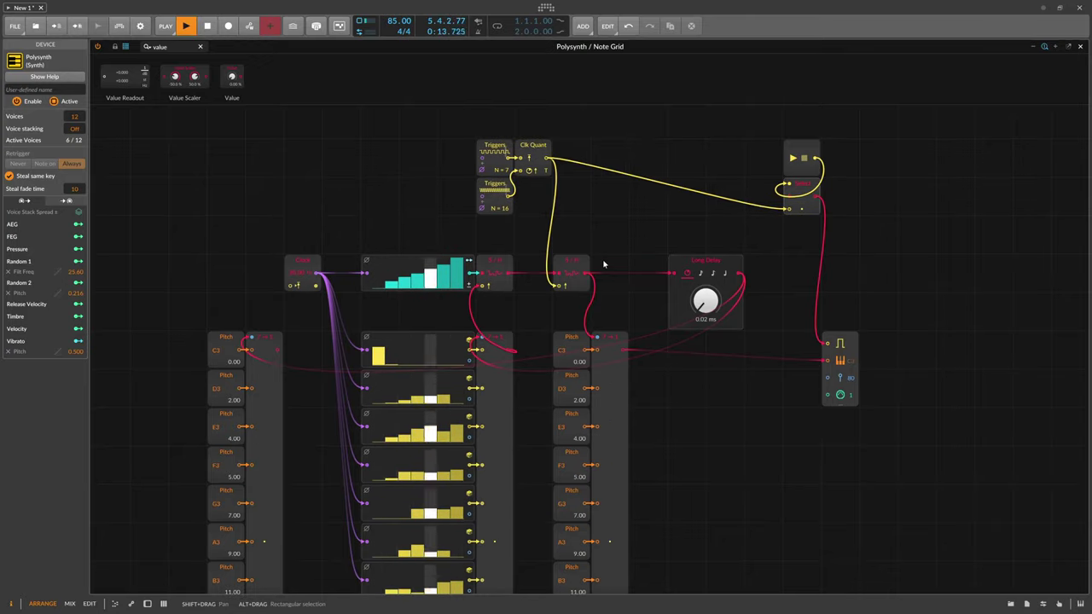
{"action": "scroll", "coordinate": [603, 264], "scroll_direction": "down", "scroll_amount": 1}
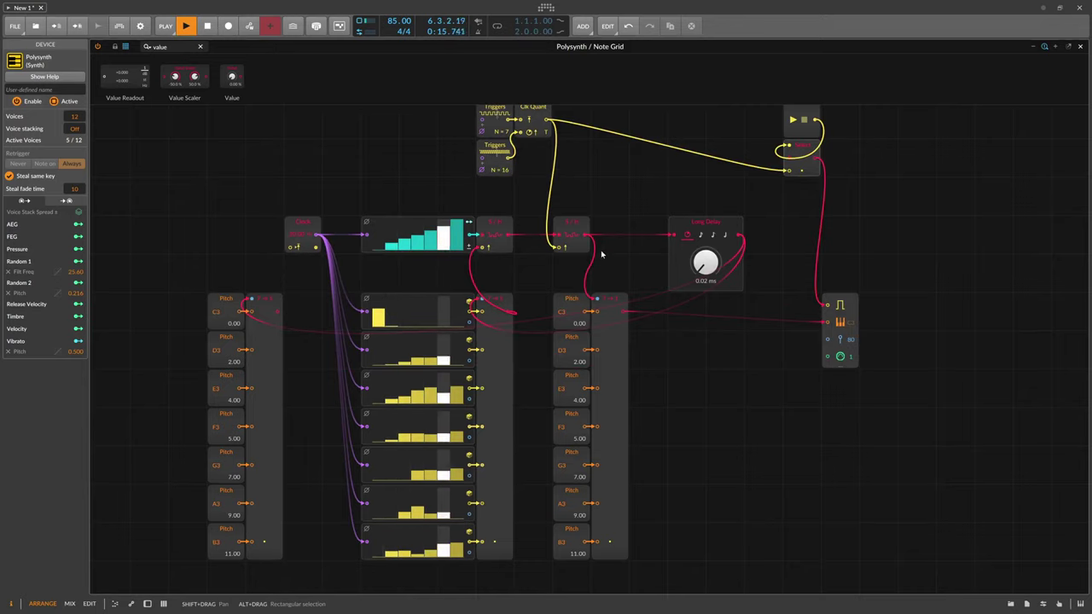
{"action": "scroll", "coordinate": [514, 207], "scroll_direction": "down", "scroll_amount": 1}
{"action": "left_click_drag", "start_coordinate": [448, 197], "coordinate": [427, 202]}
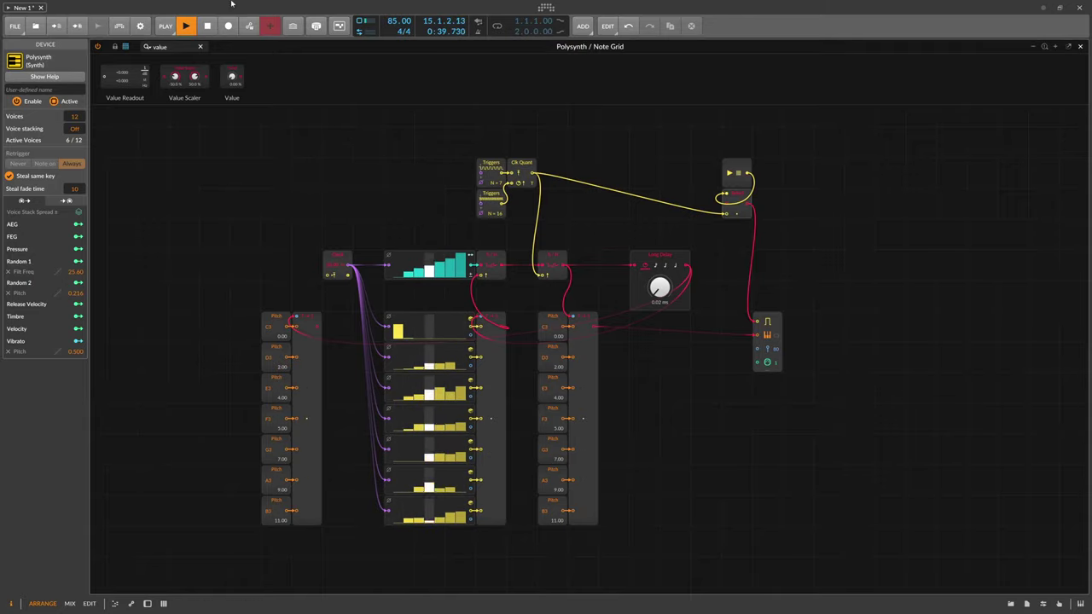
{"action": "key", "text": "space"}
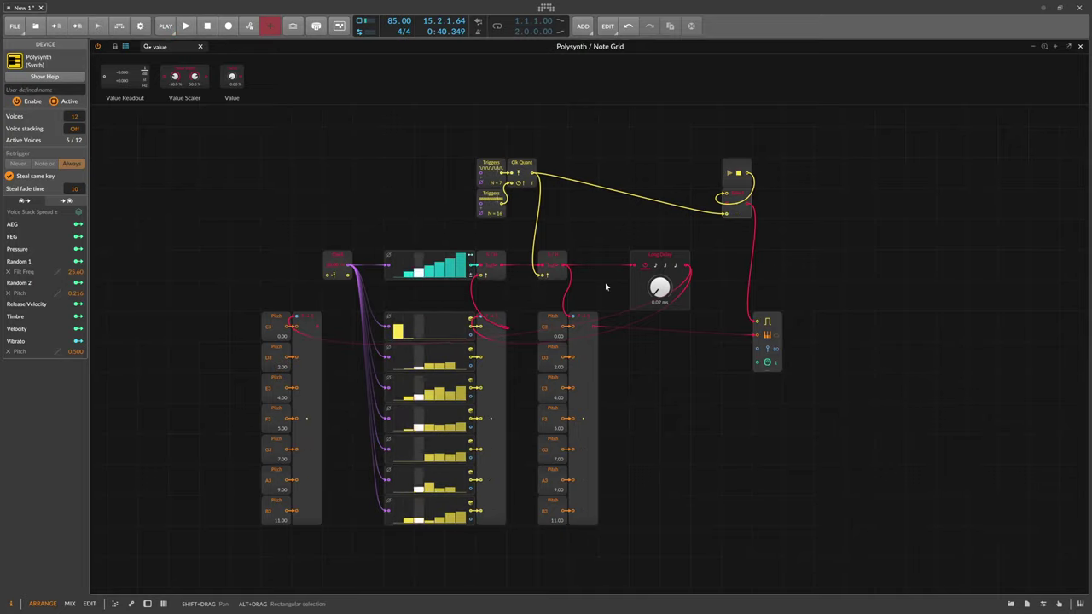